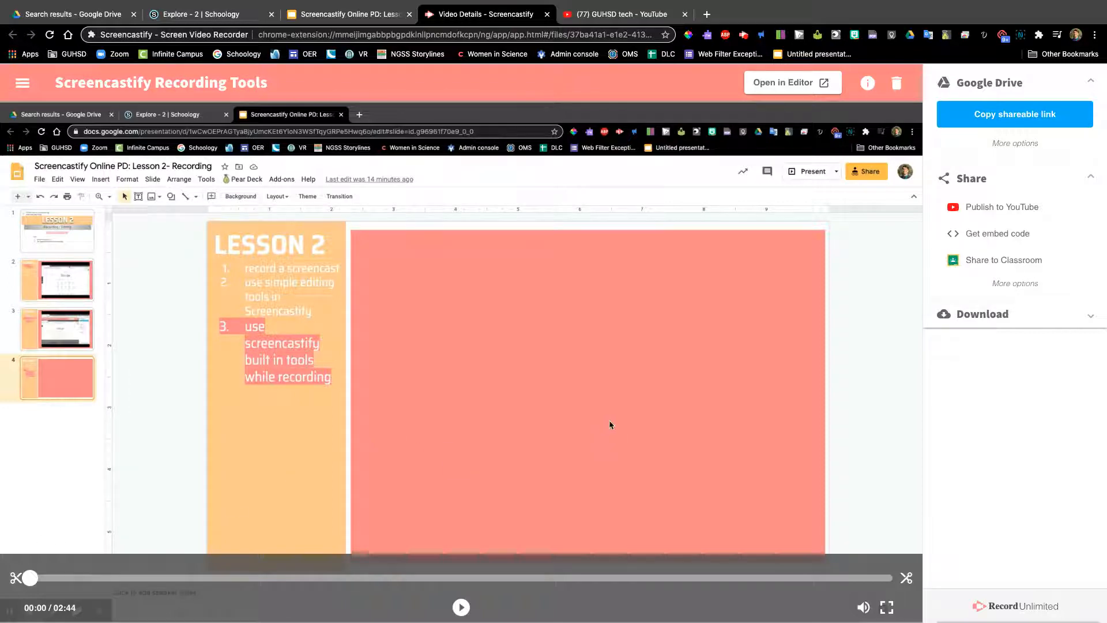
Step: Open the Screencastify Recording Tools video in the editor and add a text overlay placed at about 0:46 on the timeline
click(792, 87)
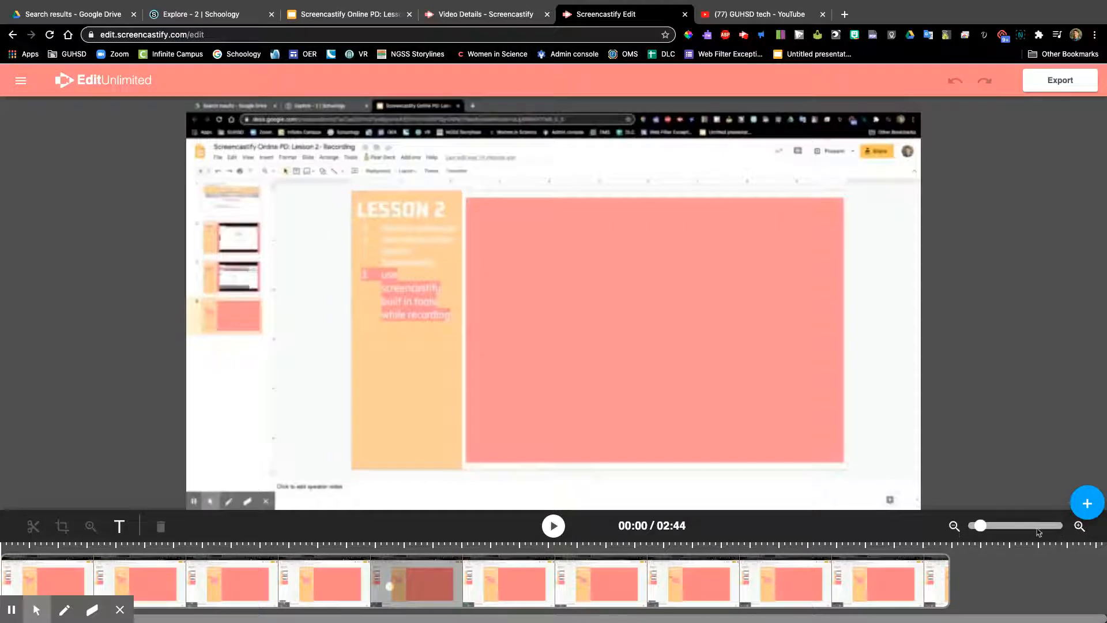
mouse_move(980, 526)
mouse_down()
mouse_move(1015, 529)
mouse_move(964, 533)
mouse_up()
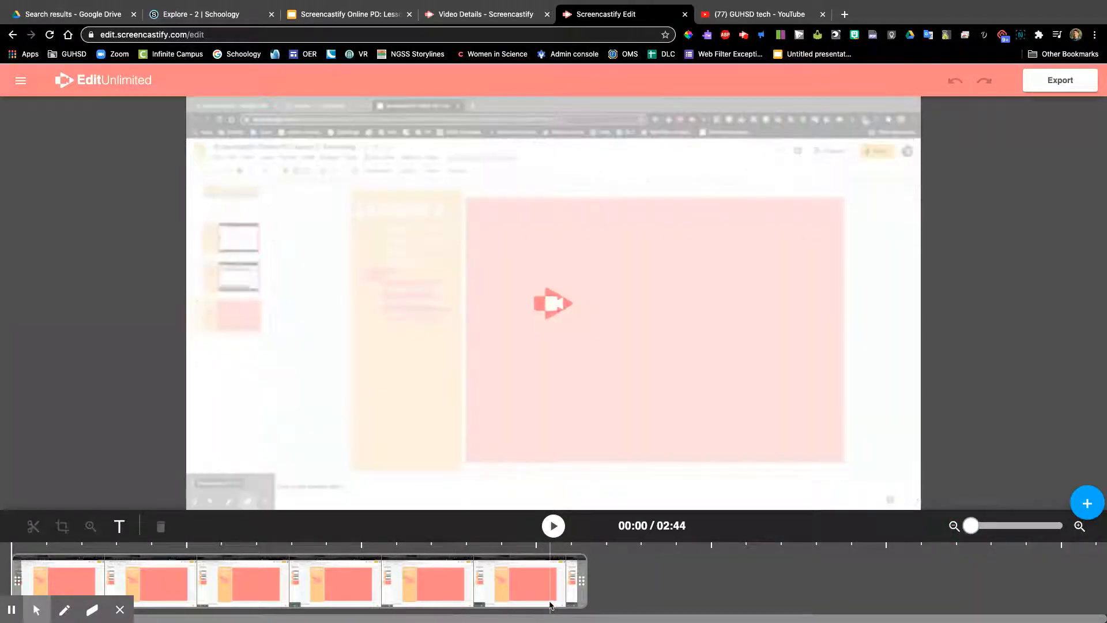
click(120, 527)
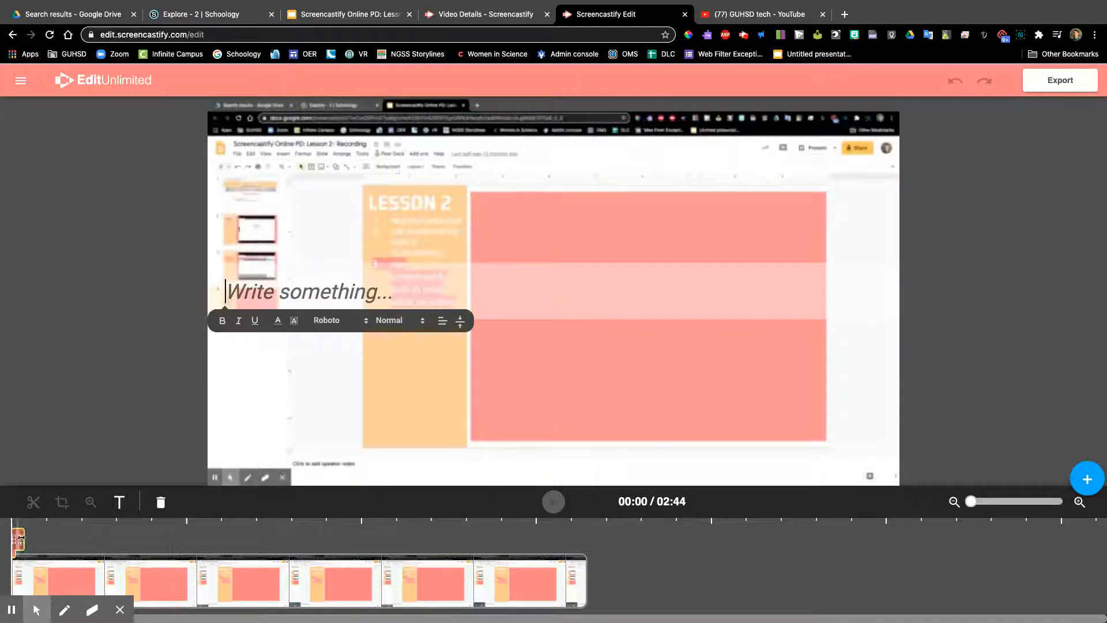
drag(21, 539, 173, 539)
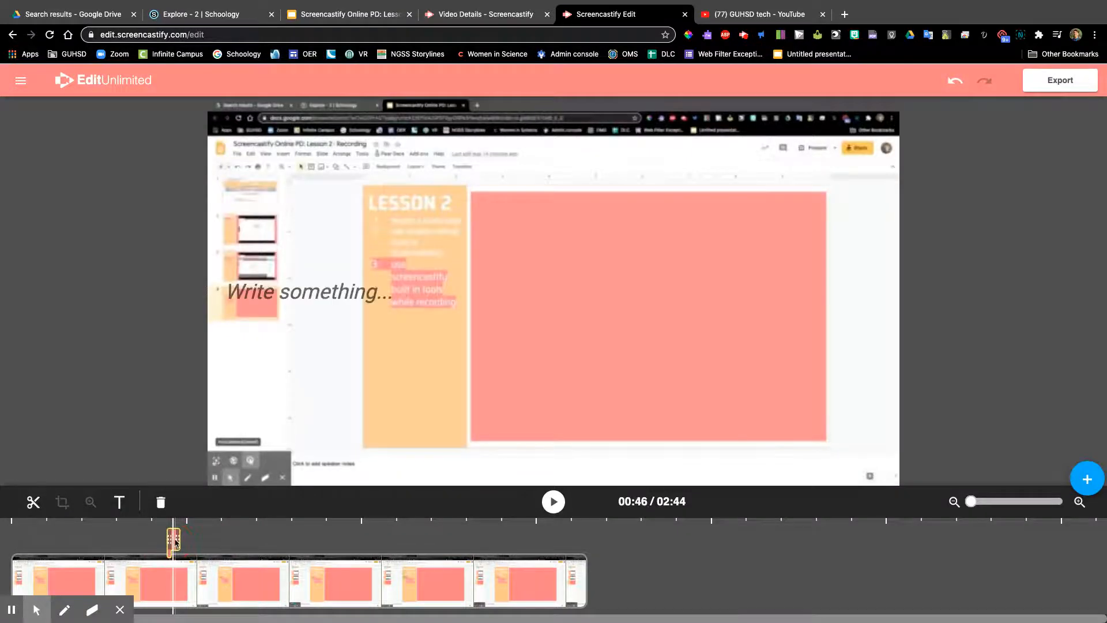
Step: Enter "Text example" in the overlay at 0:46 and shorten the overlay's duration to about half
click(300, 296)
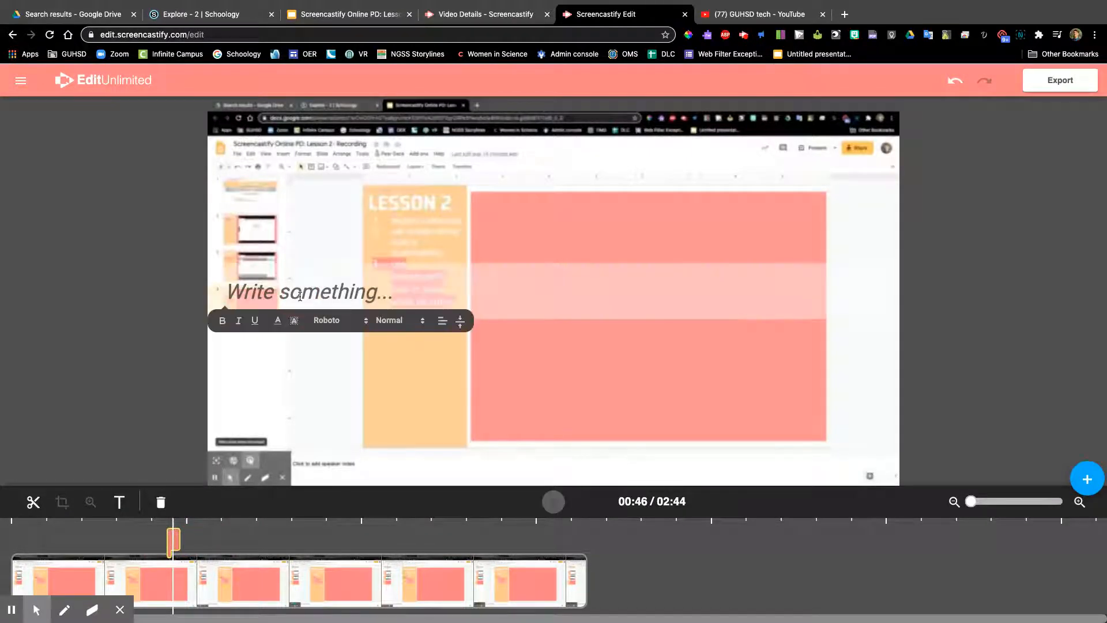
text(Text ex)
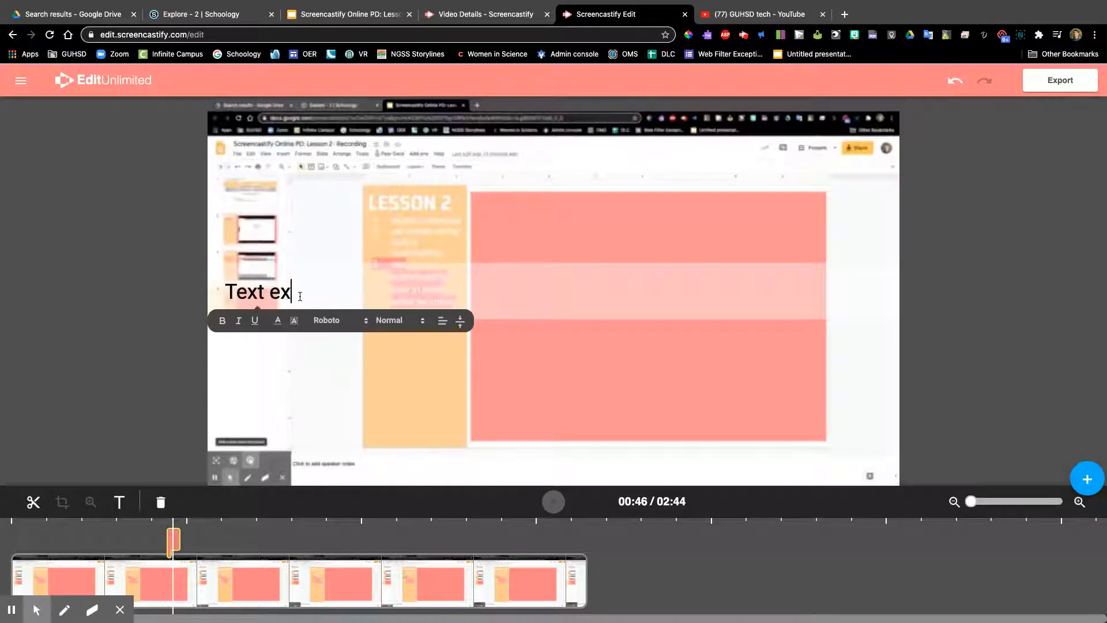
text(ample)
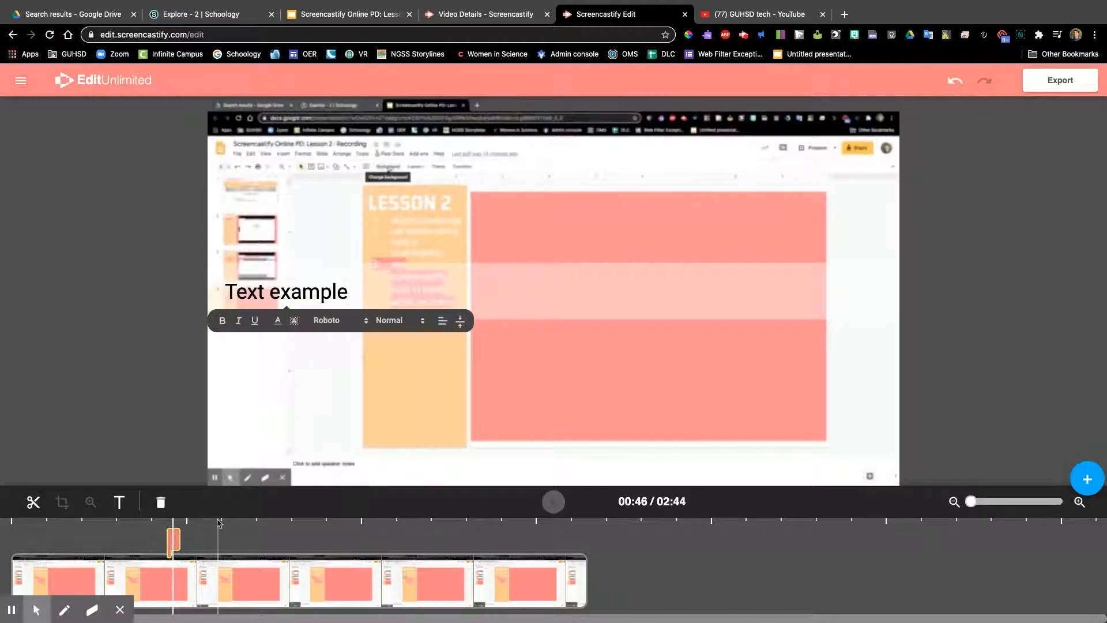
click(218, 532)
click(176, 541)
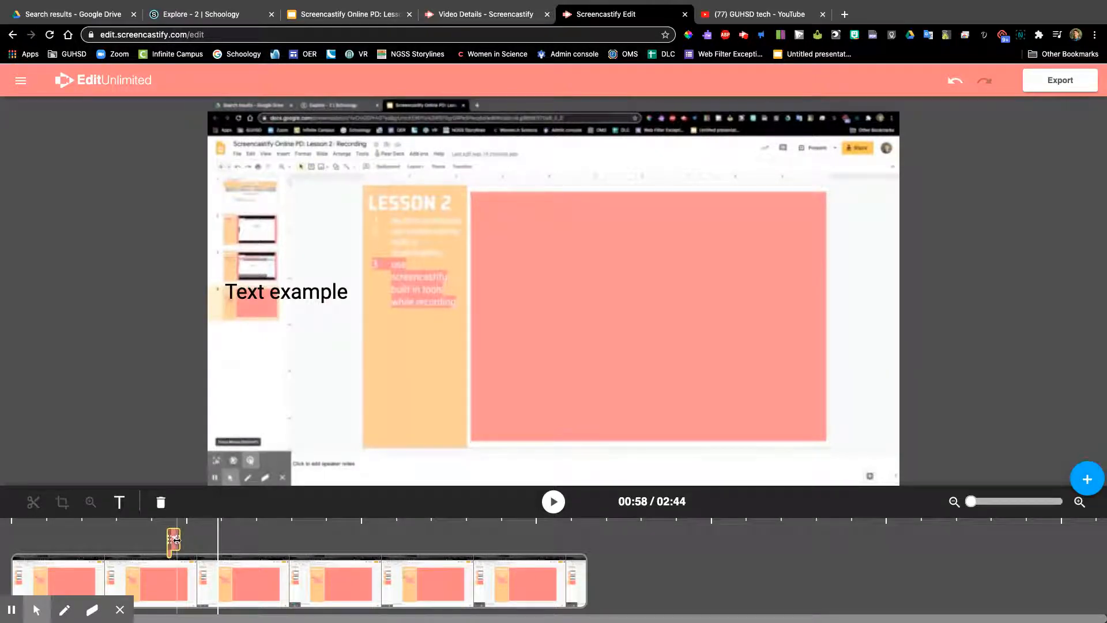
mouse_move(176, 541)
mouse_down()
mouse_move(321, 540)
mouse_move(171, 556)
mouse_up()
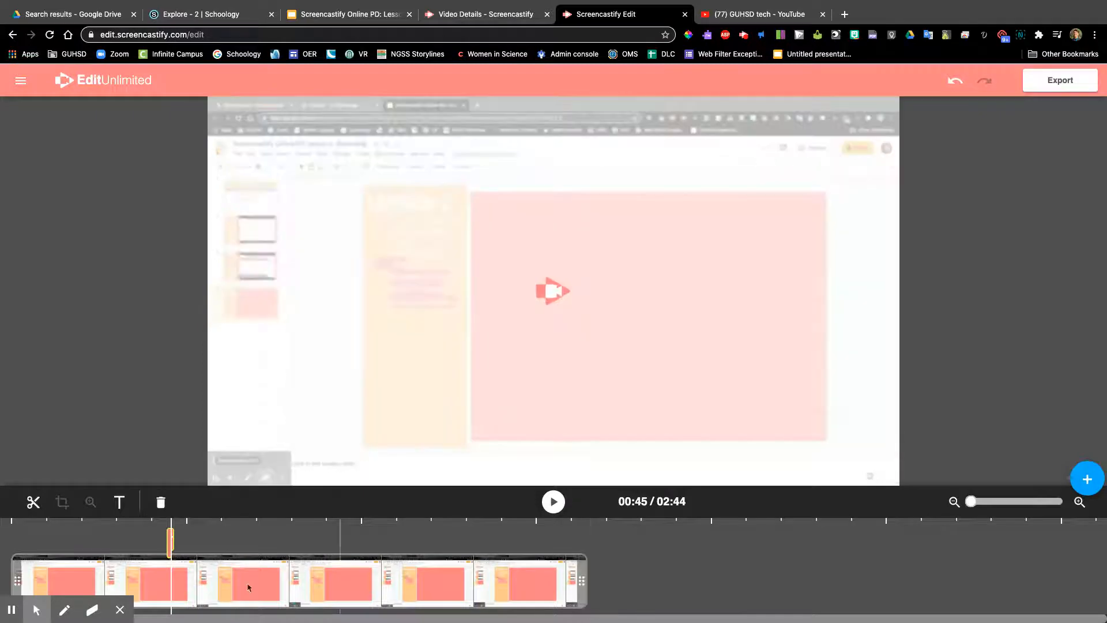
Step: Add three more text overlays without text at about 1:05, 2:06 and 0:21
click(119, 501)
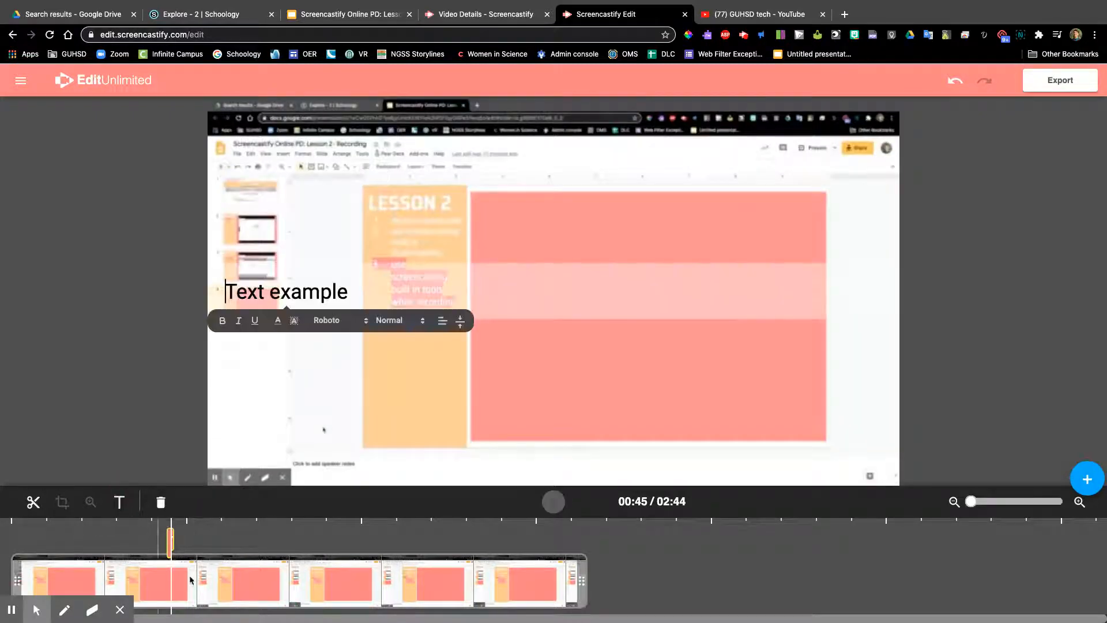
click(123, 503)
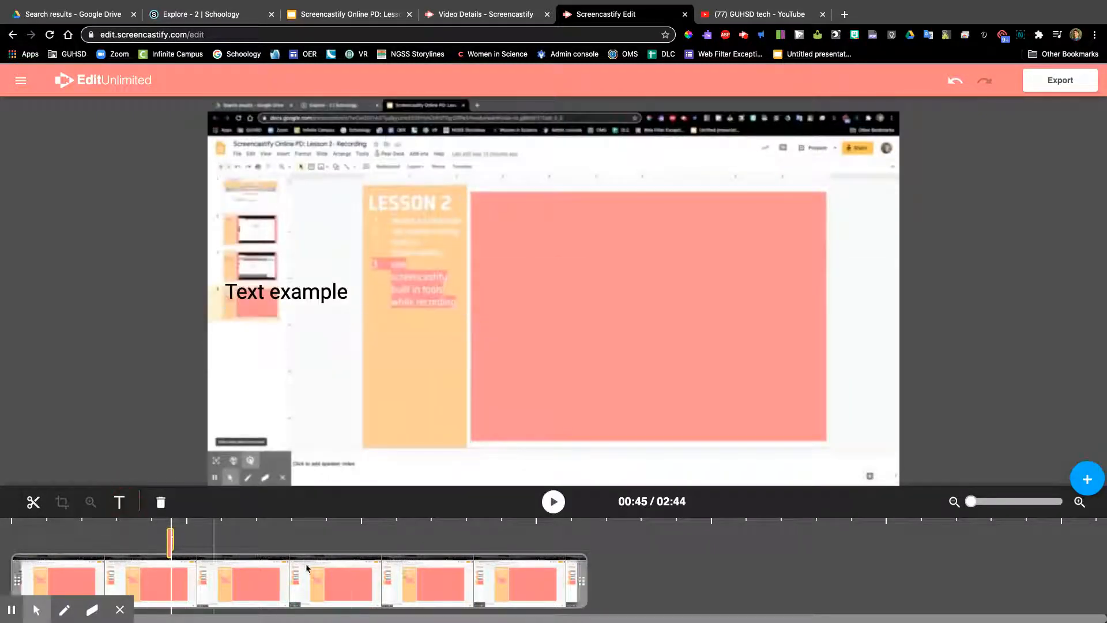
click(242, 545)
click(120, 502)
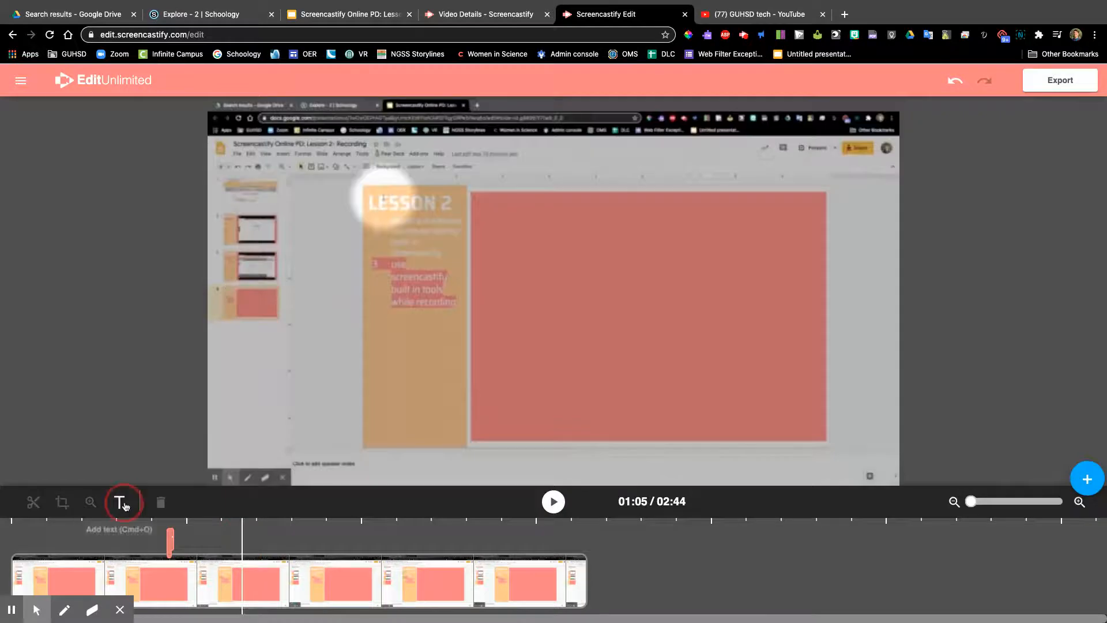
click(454, 542)
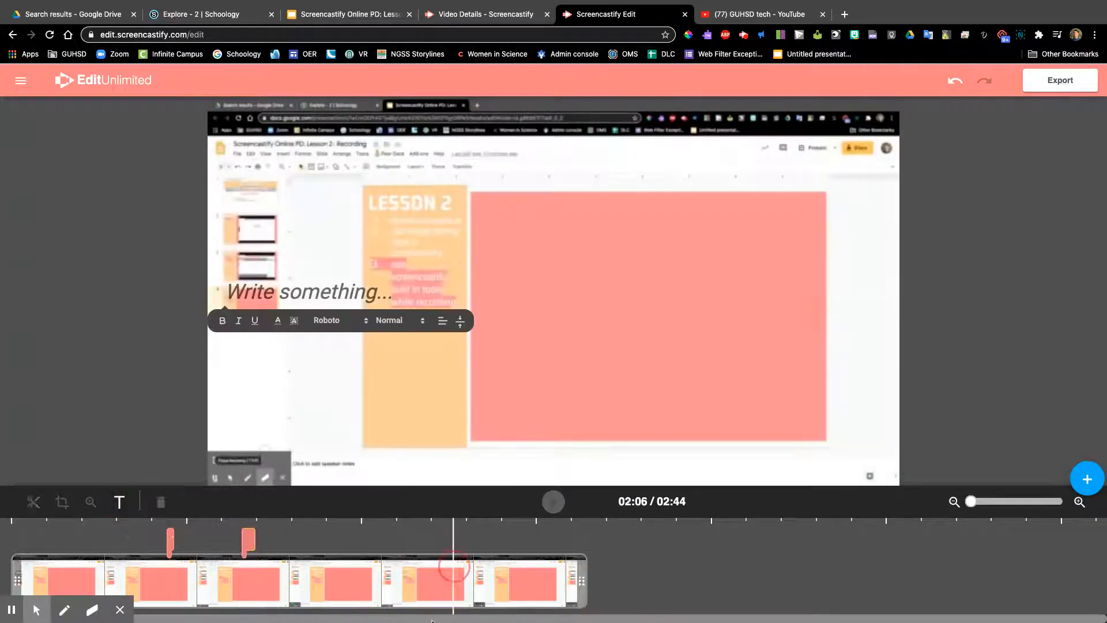
click(119, 501)
click(85, 545)
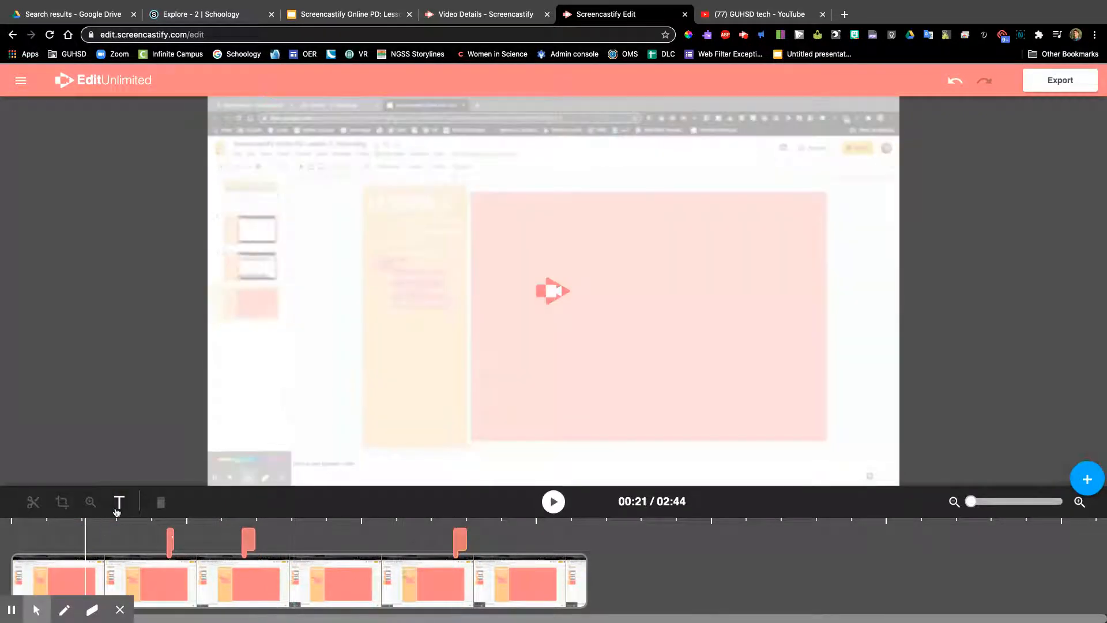
click(119, 502)
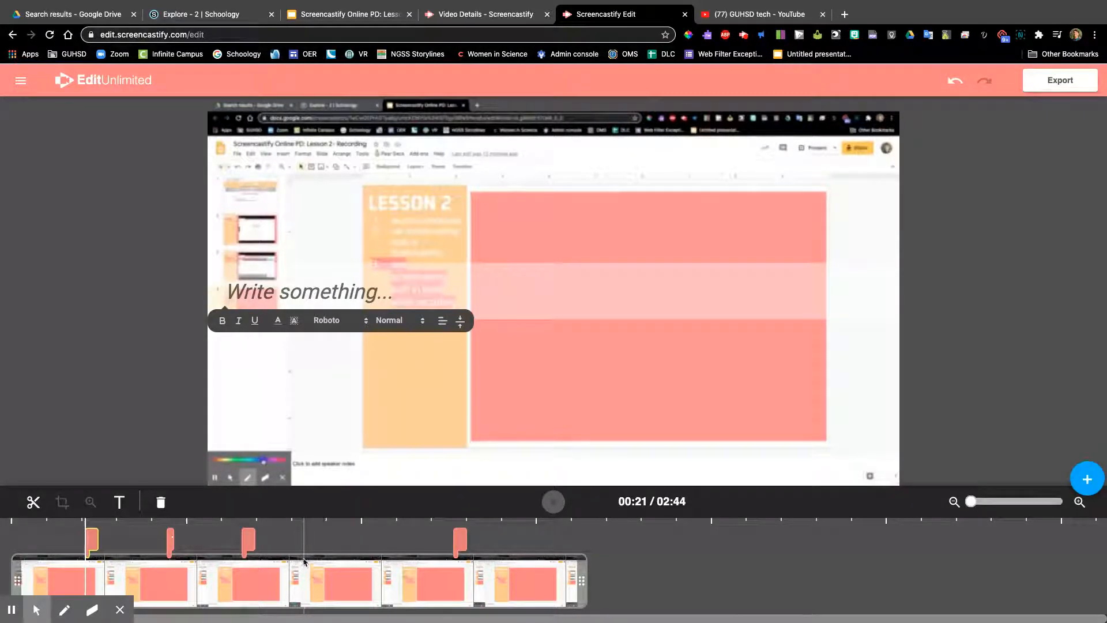
Step: Split the video clip at about 1:23 and 1:31 and delete the short section in between
click(304, 560)
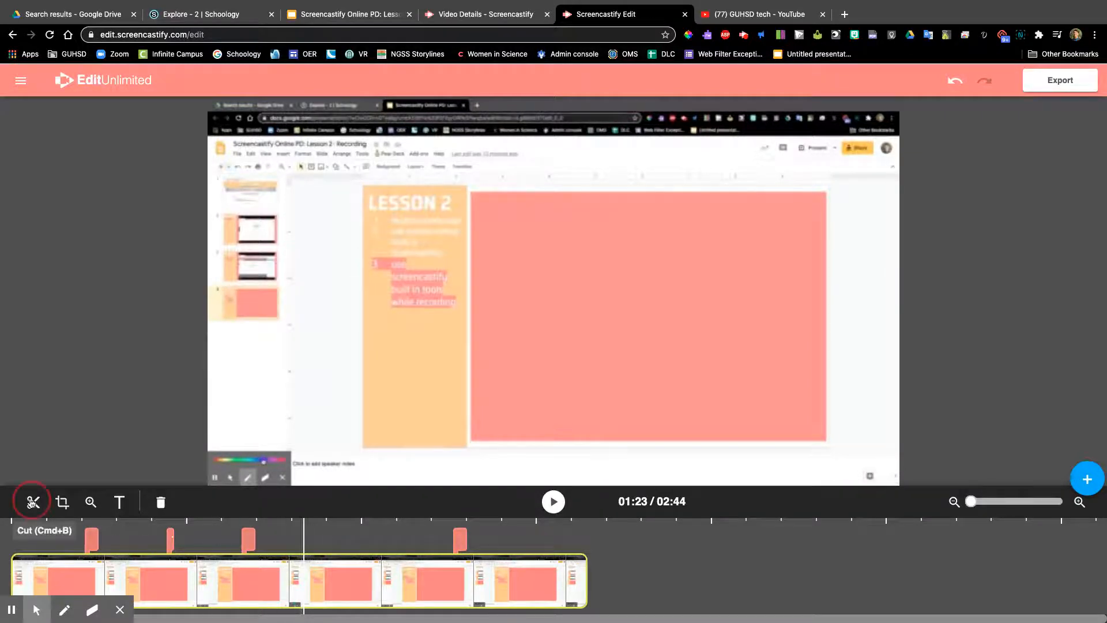
click(32, 502)
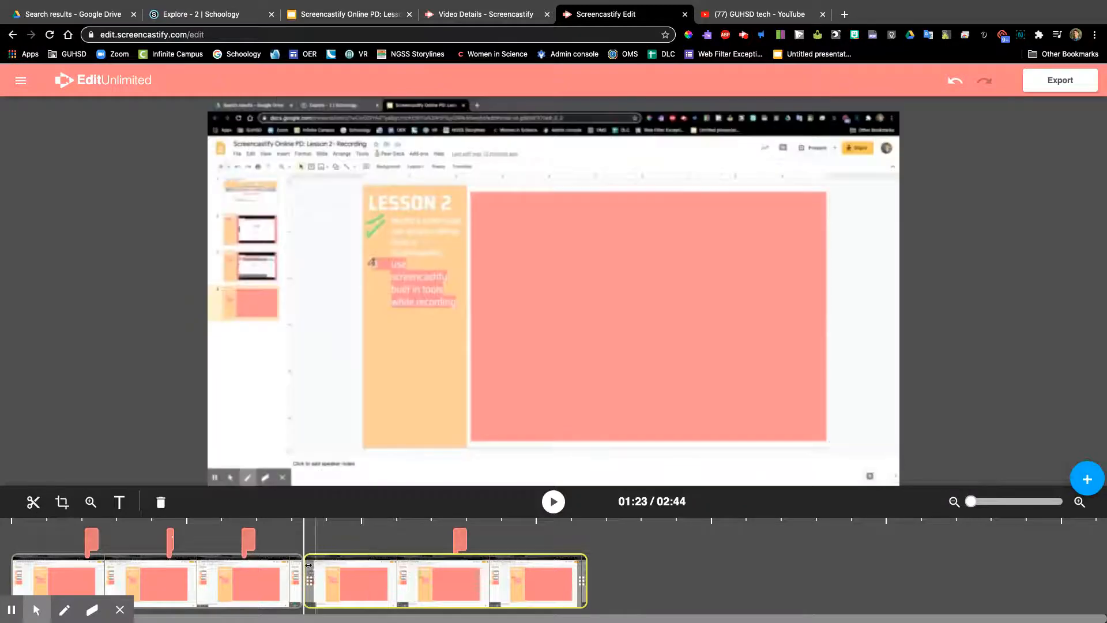
drag(306, 609, 339, 606)
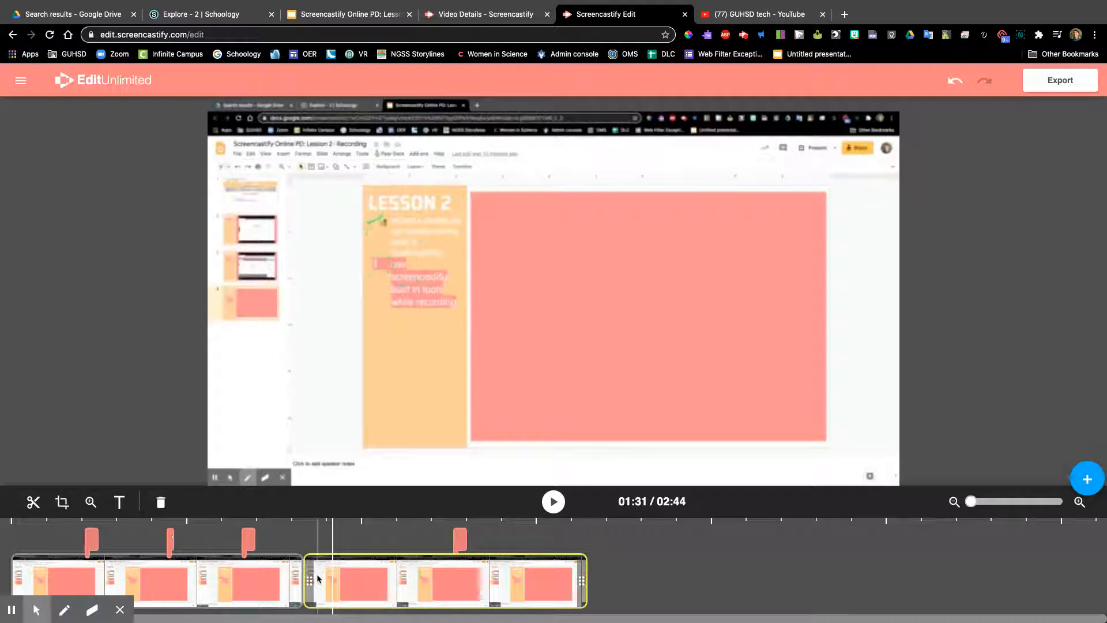
click(33, 501)
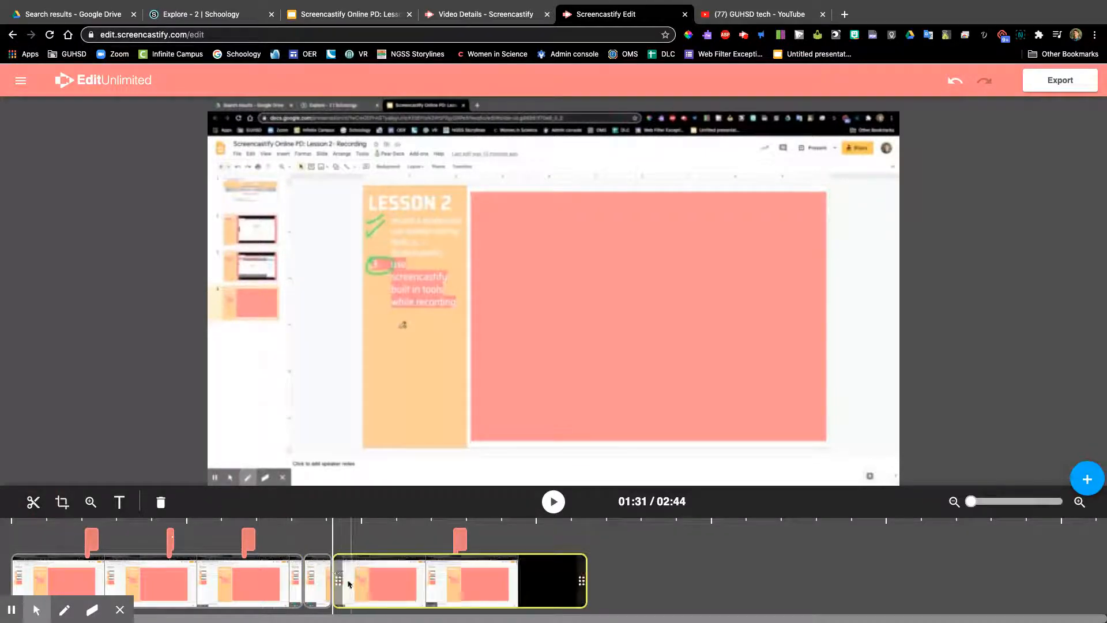
click(318, 577)
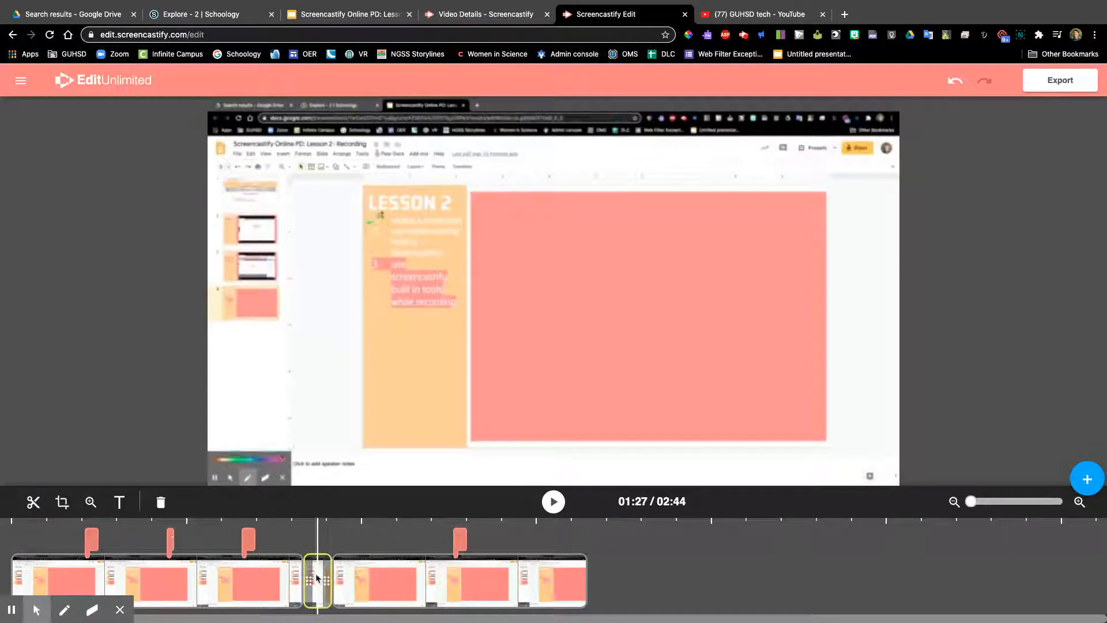
key(Delete)
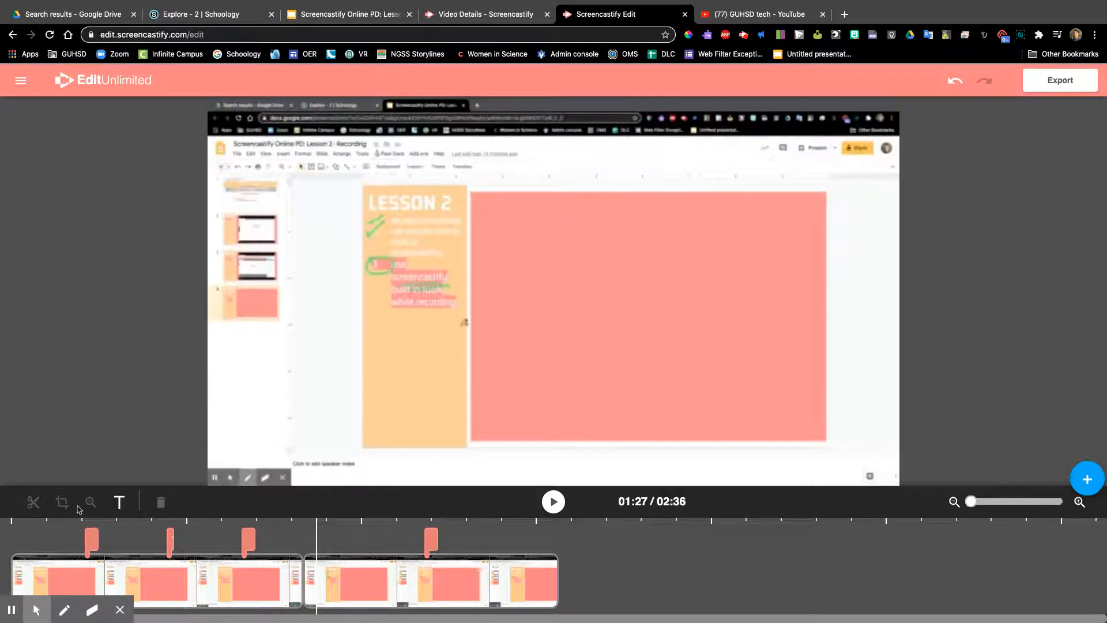
Step: Crop the first video clip to remove the browser tab and bookmark bars above the slide editor, and apply the crop
click(292, 539)
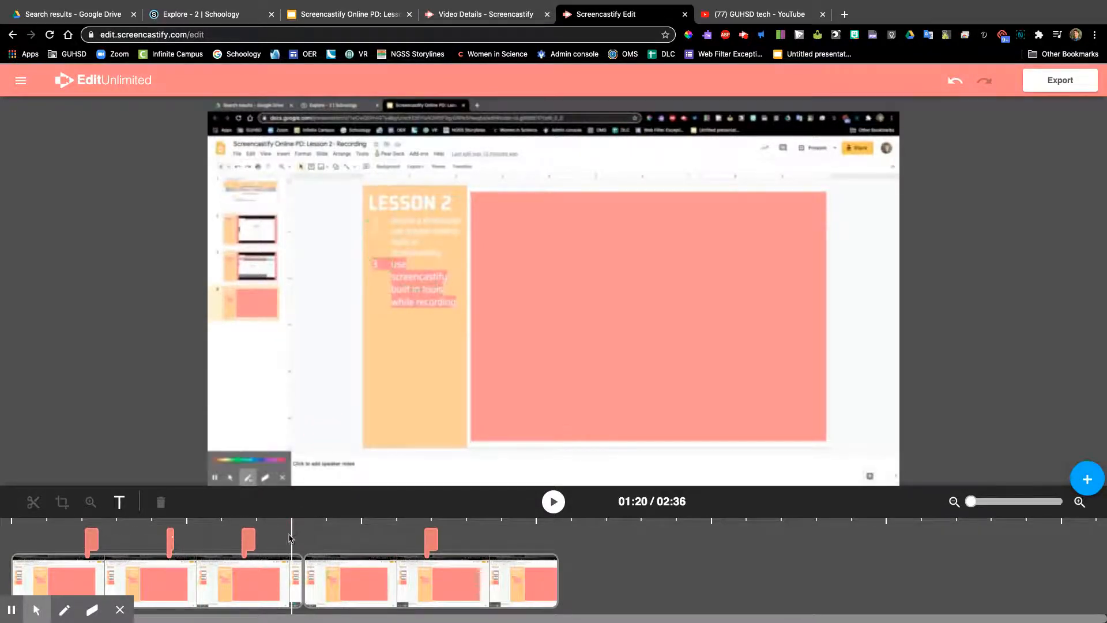
click(242, 581)
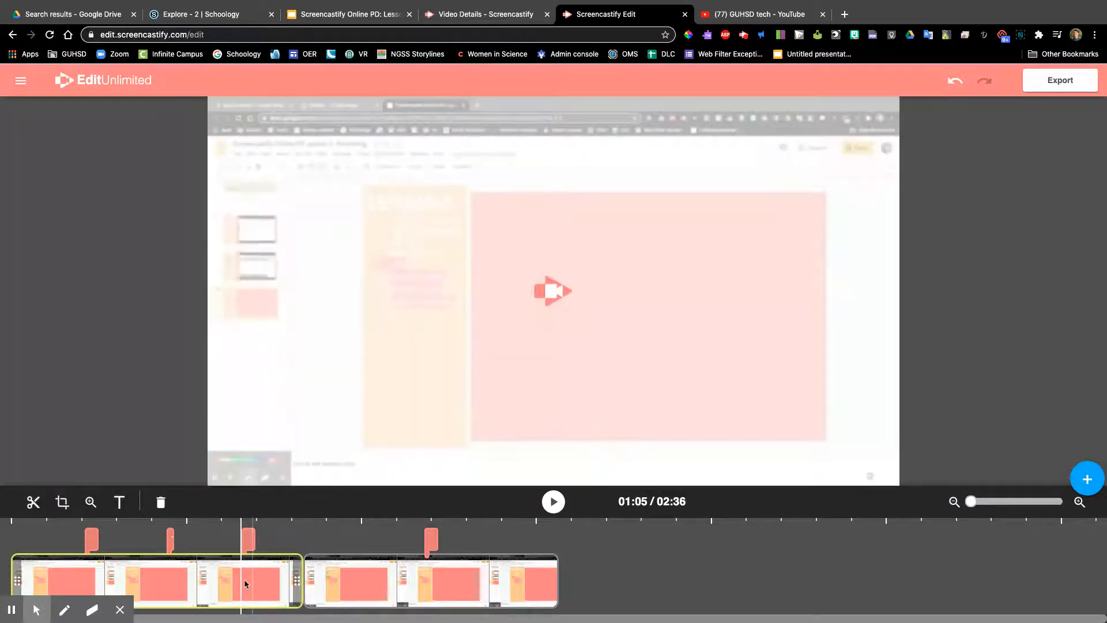
click(215, 582)
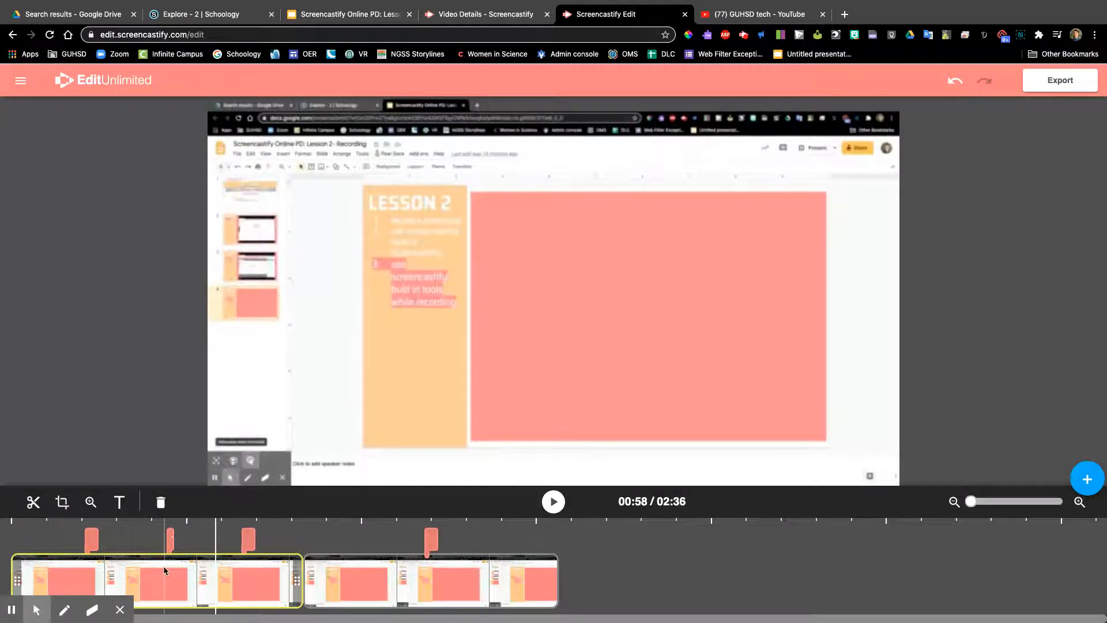
click(62, 502)
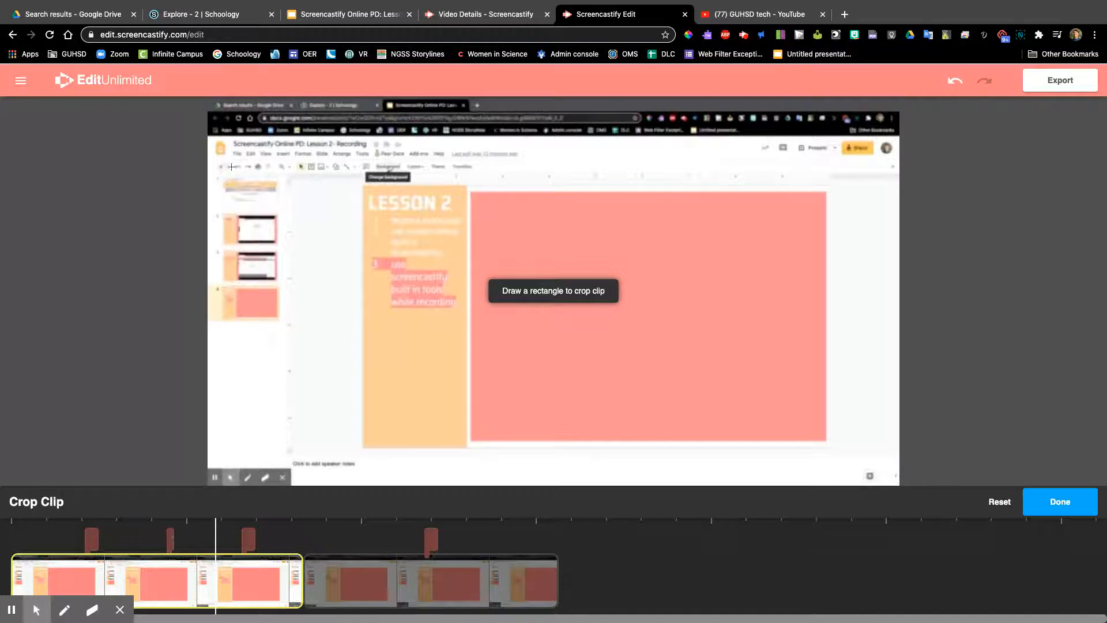
drag(208, 136, 897, 485)
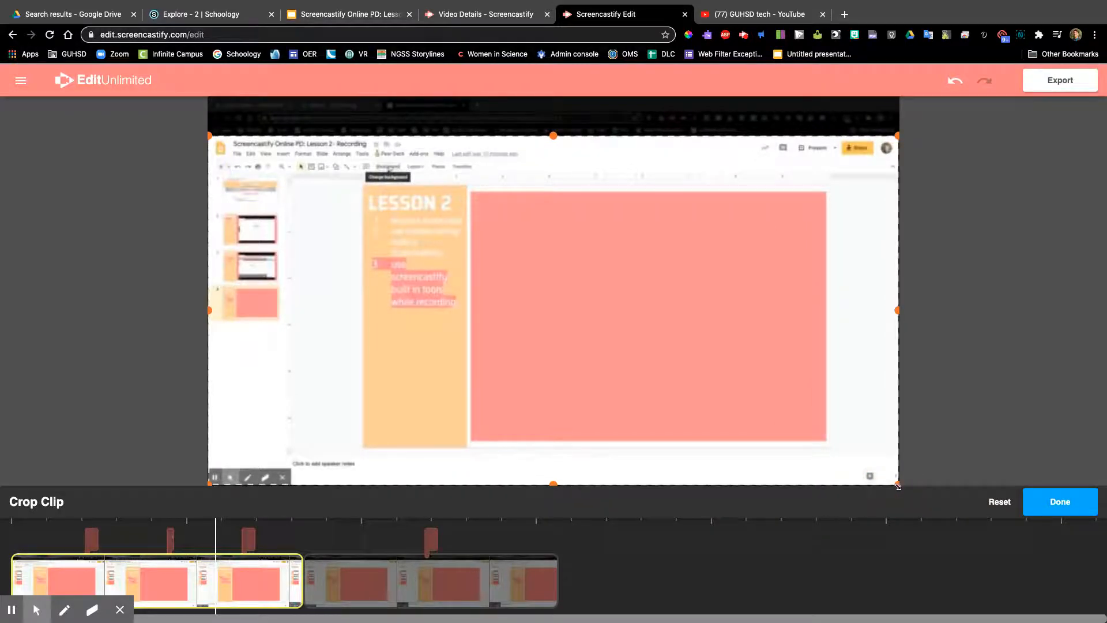
click(1055, 501)
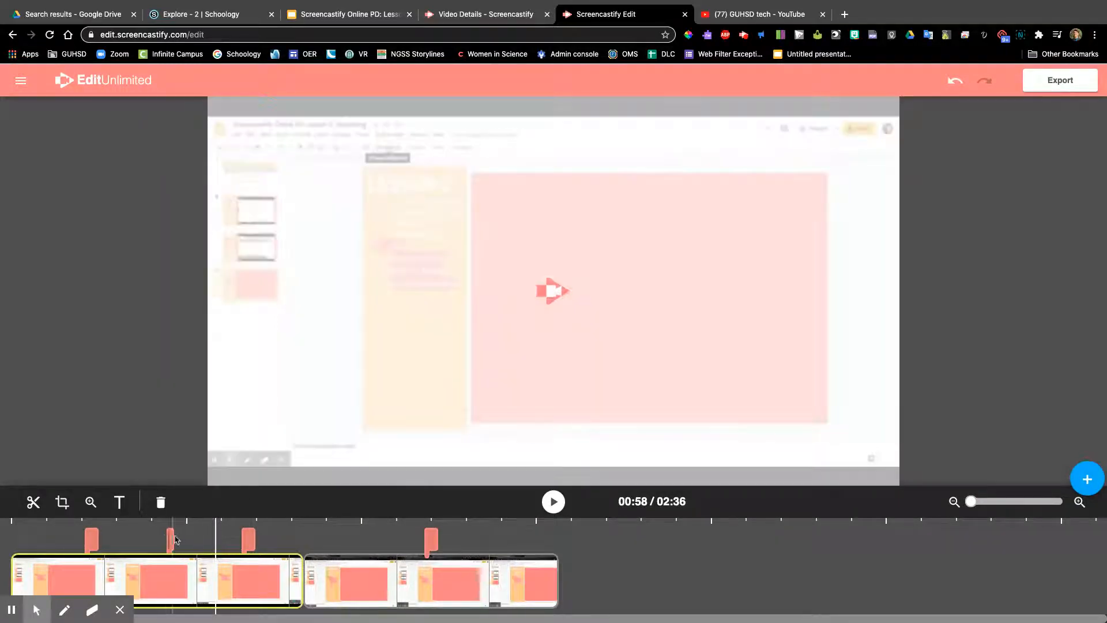
Step: Play back the cropped clip from about 0:12 for a few seconds to check it
click(56, 545)
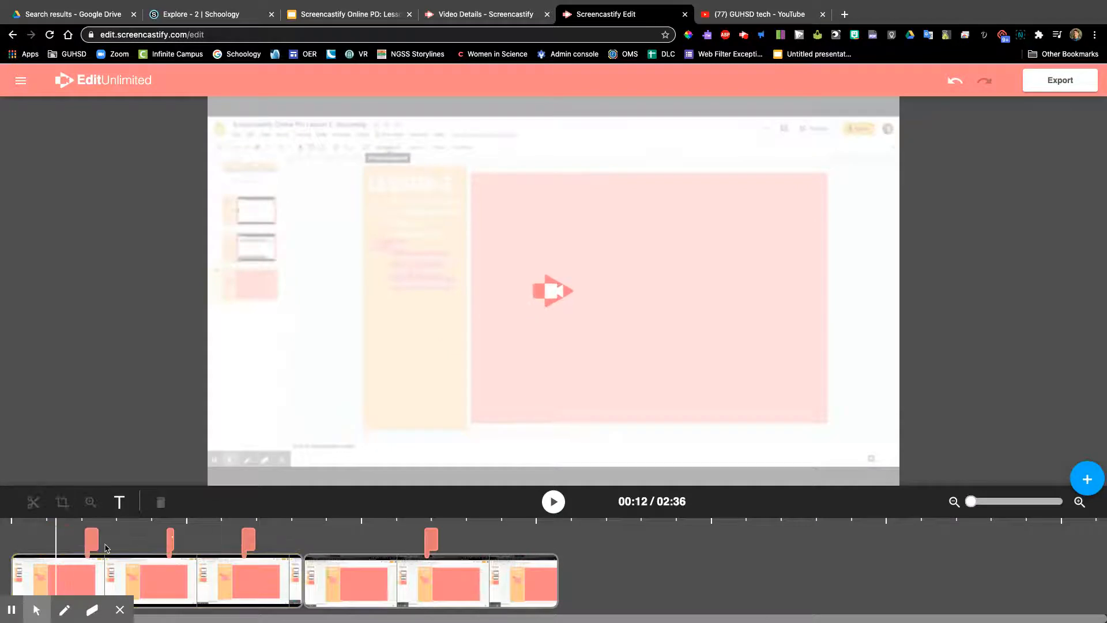
click(554, 503)
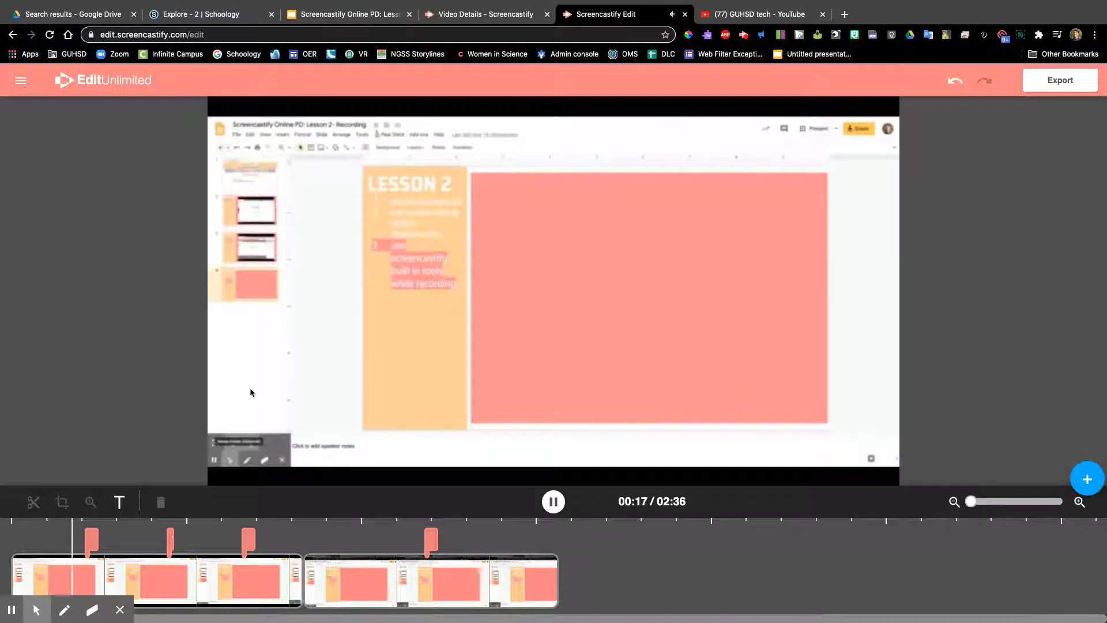
mouse_move(44, 617)
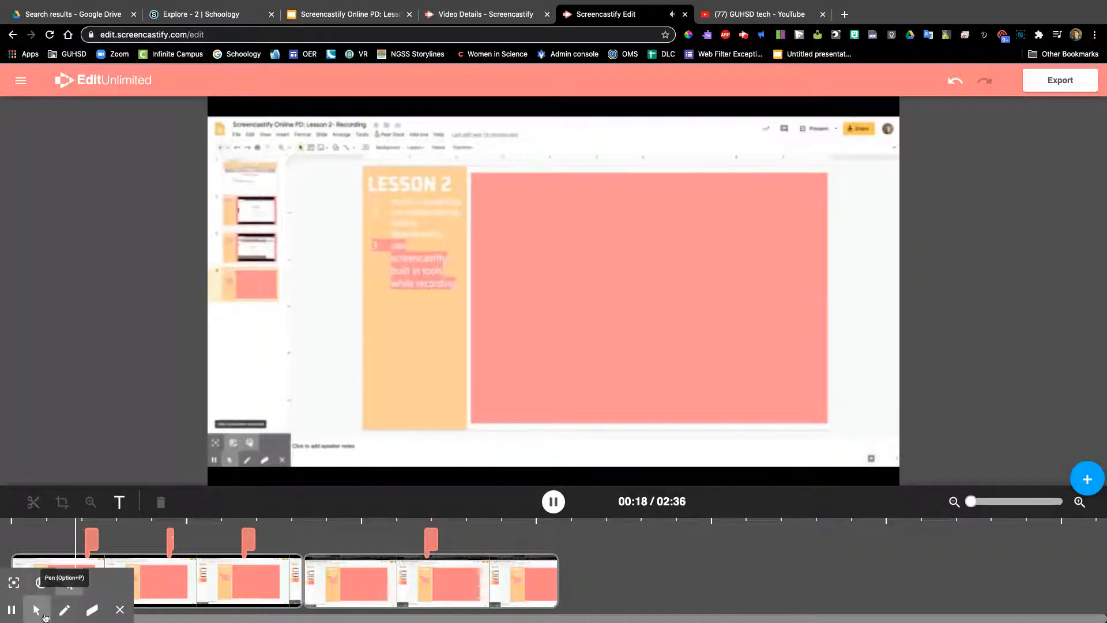
click(553, 502)
Step: Add a zoom effect to the first clip at about 0:52 and shrink its frame around the "LESSON 2" heading
click(192, 572)
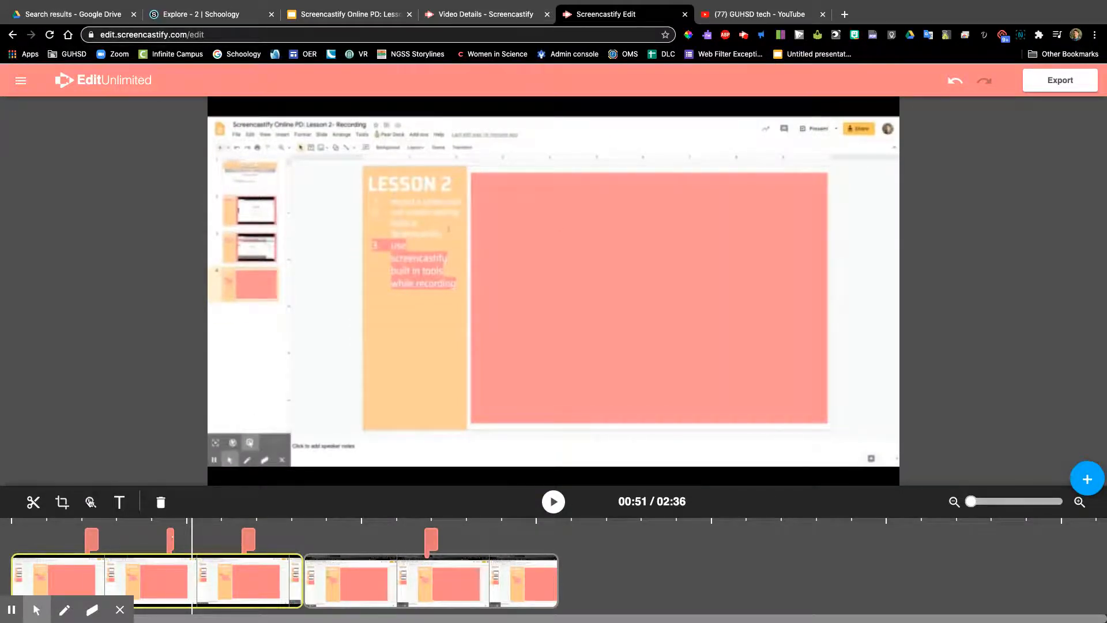
click(196, 579)
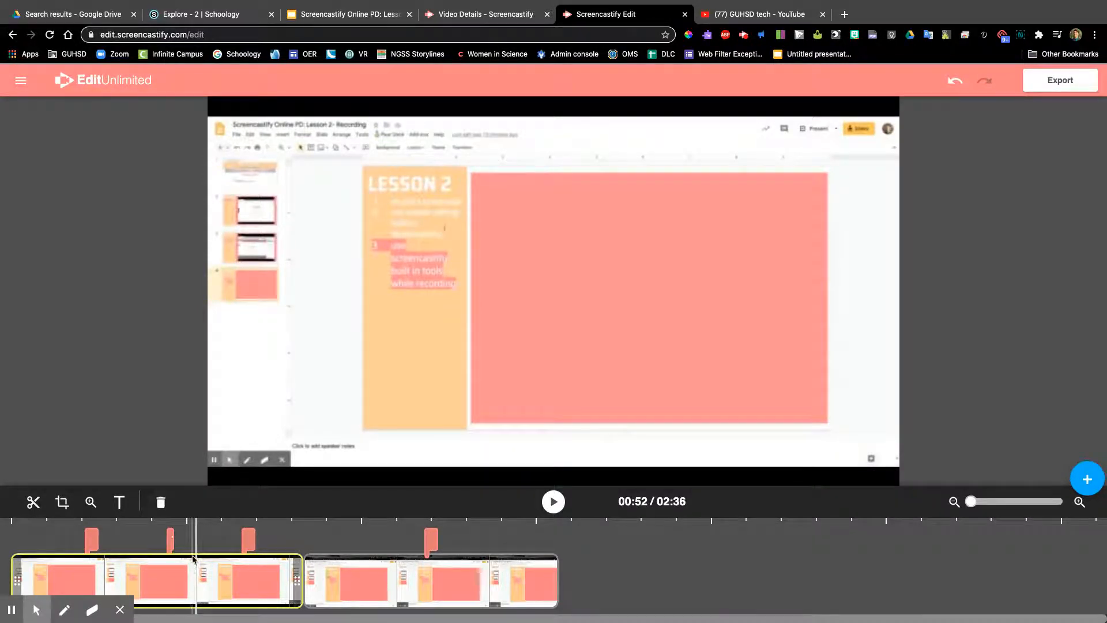
click(92, 504)
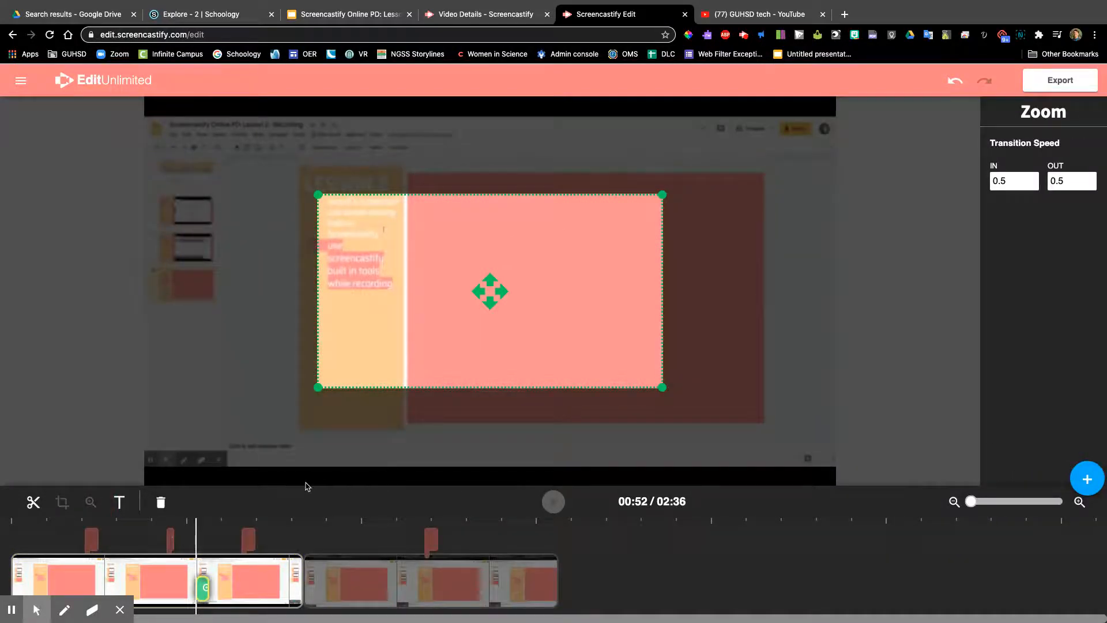
drag(493, 291, 455, 223)
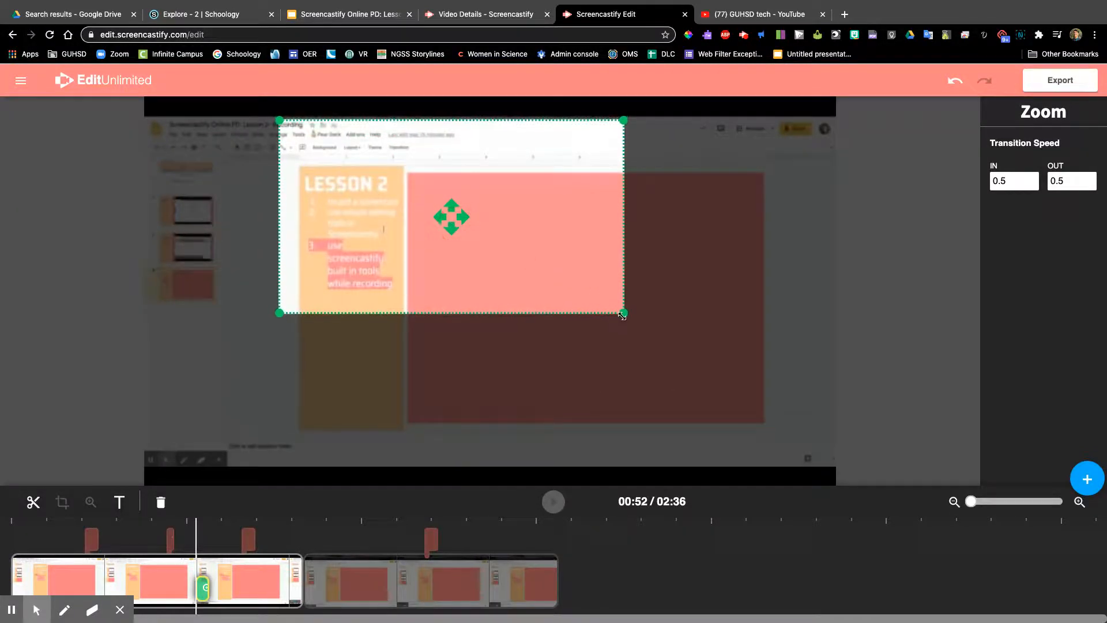
drag(622, 314, 344, 214)
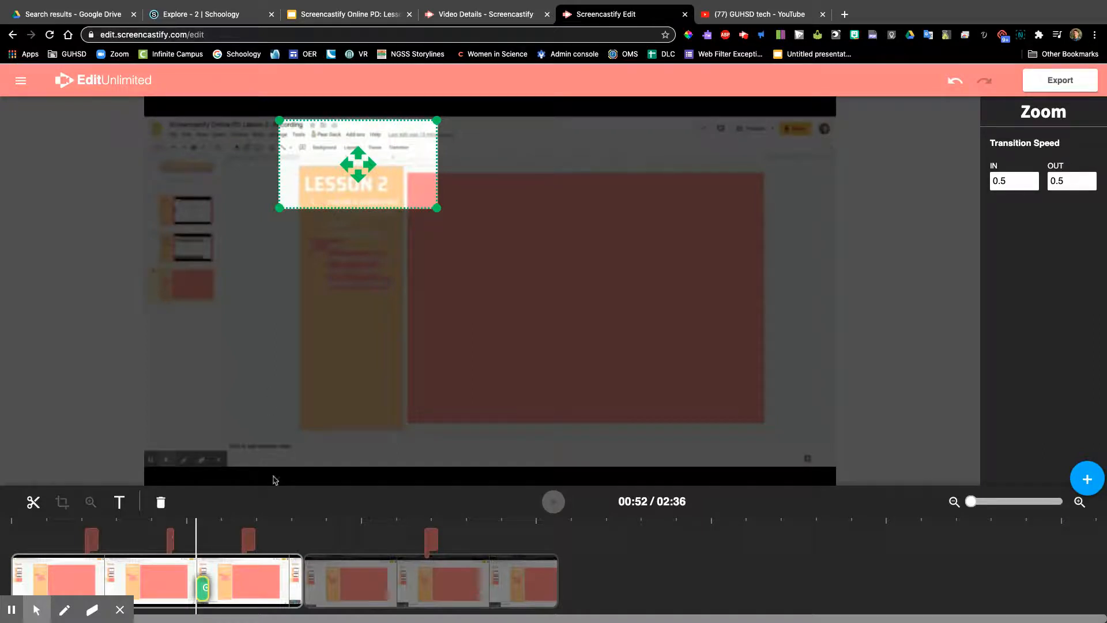
Step: Extend the zoom effect on the first clip to about 1:03 and play back from about 0:44 to check it
click(208, 589)
drag(208, 589, 233, 592)
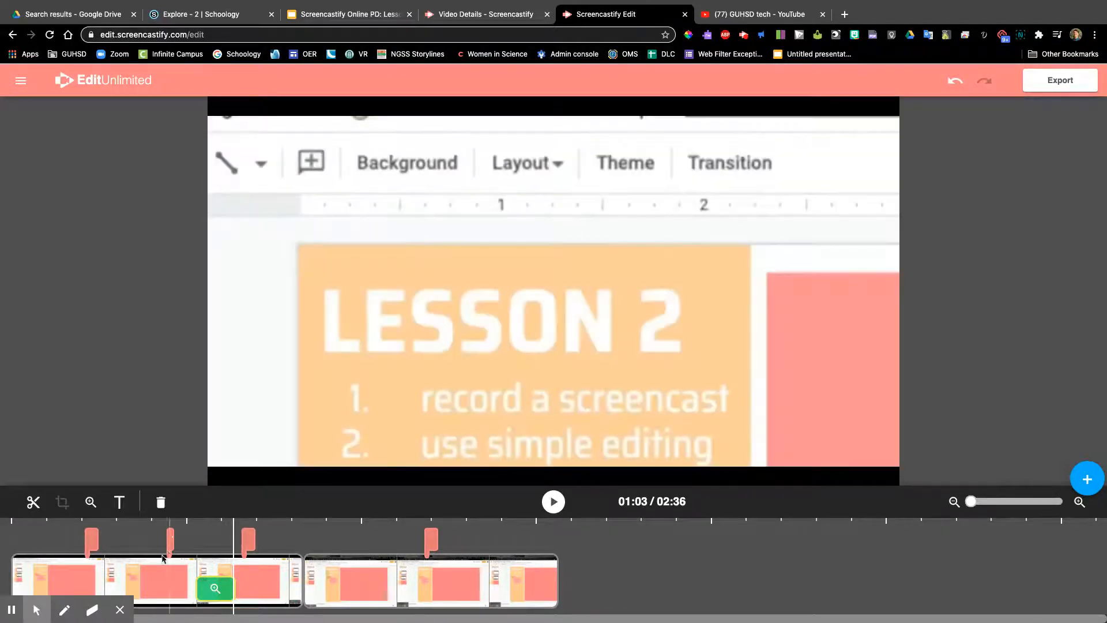
click(167, 596)
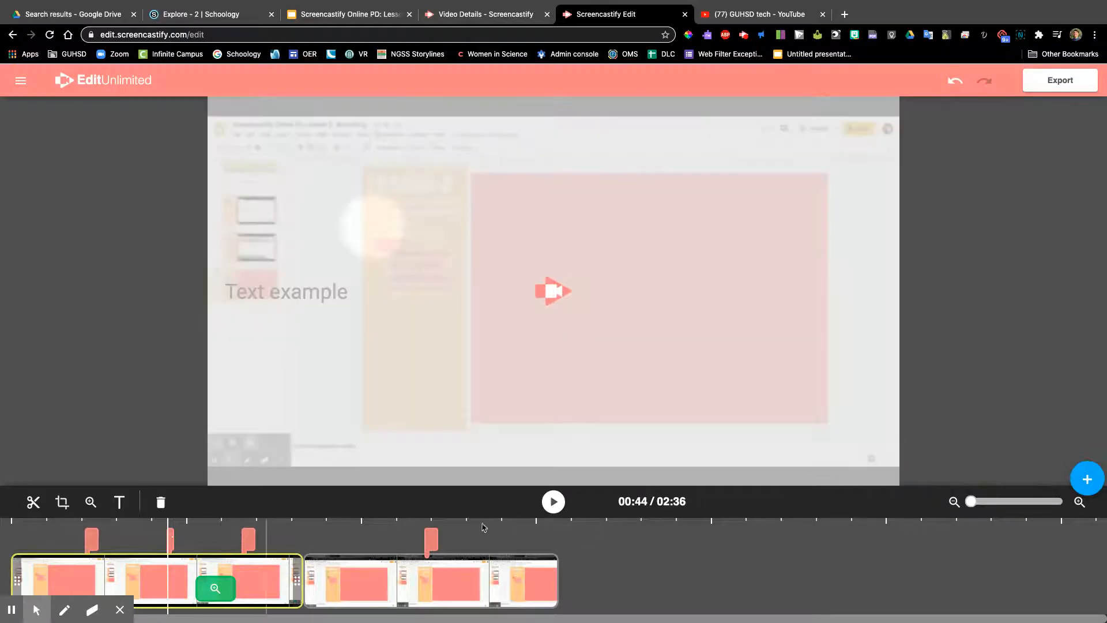
click(551, 502)
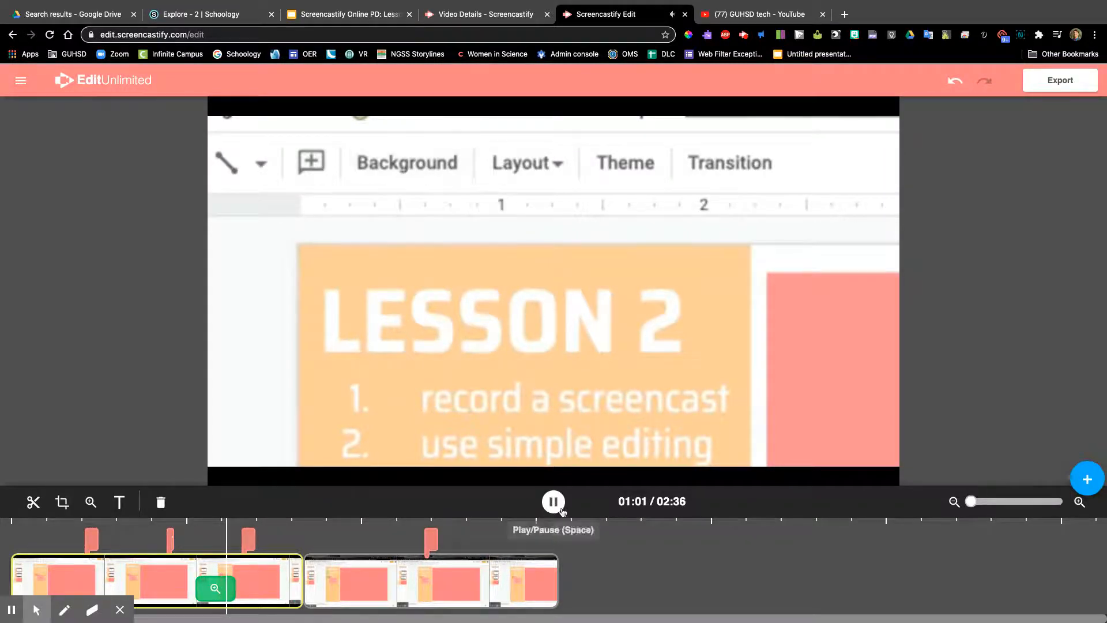
click(553, 501)
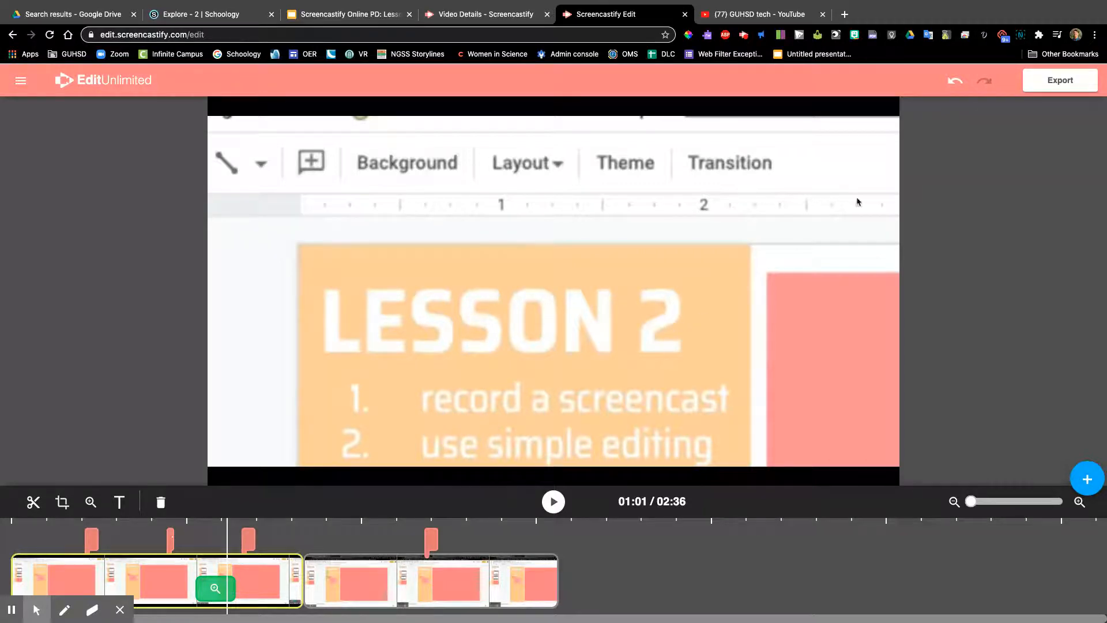
Step: Export the edited video as an MP4 named "Test video" and dismiss the completion message
click(1034, 82)
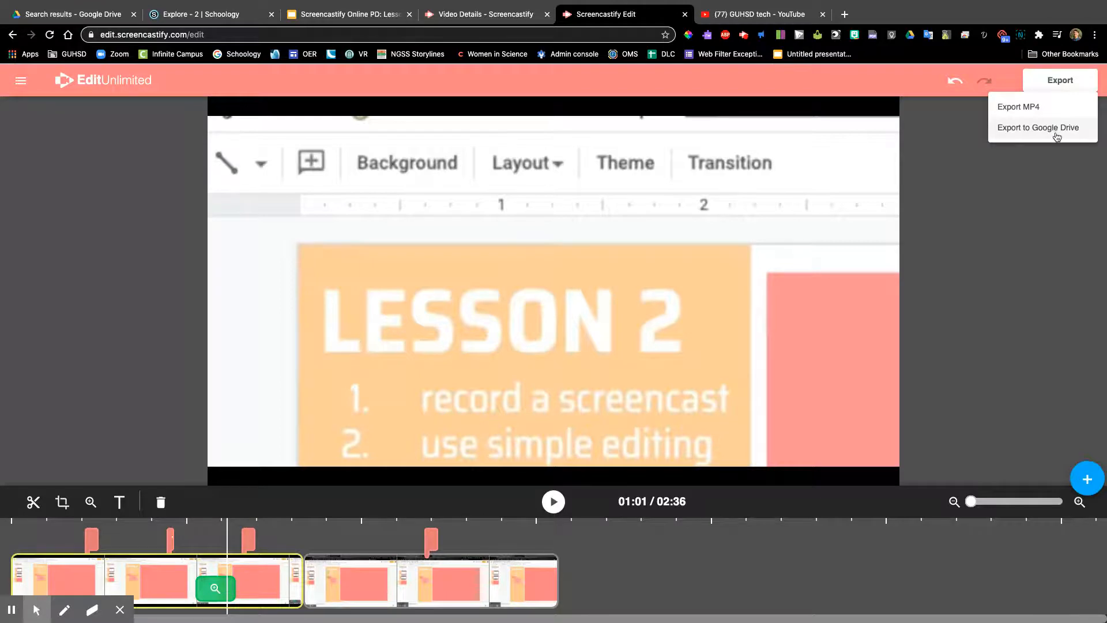
click(1022, 109)
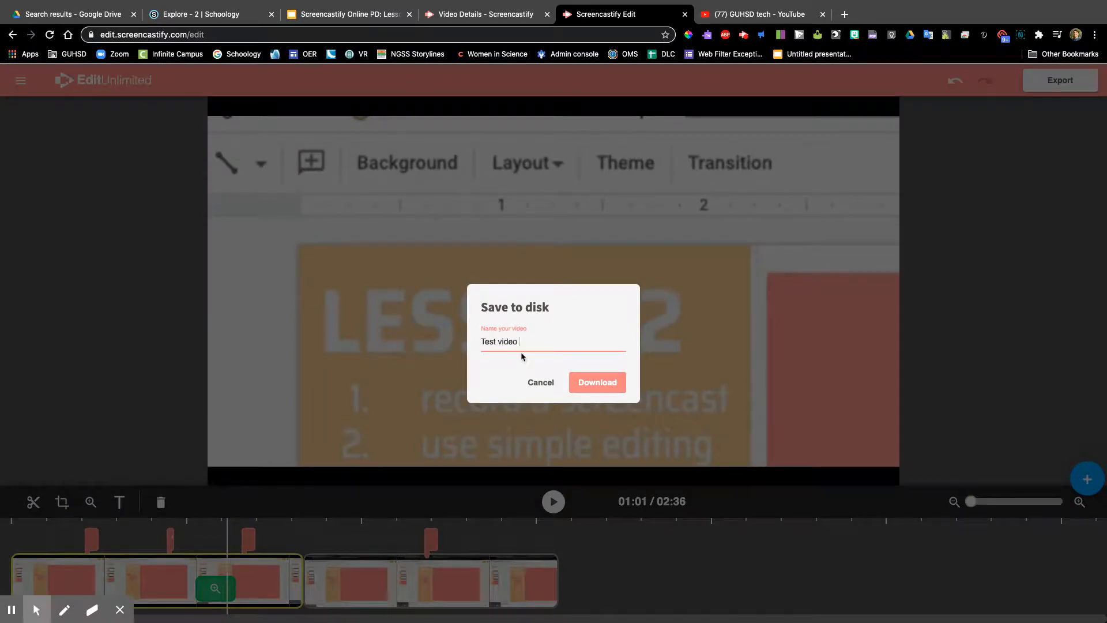
click(619, 382)
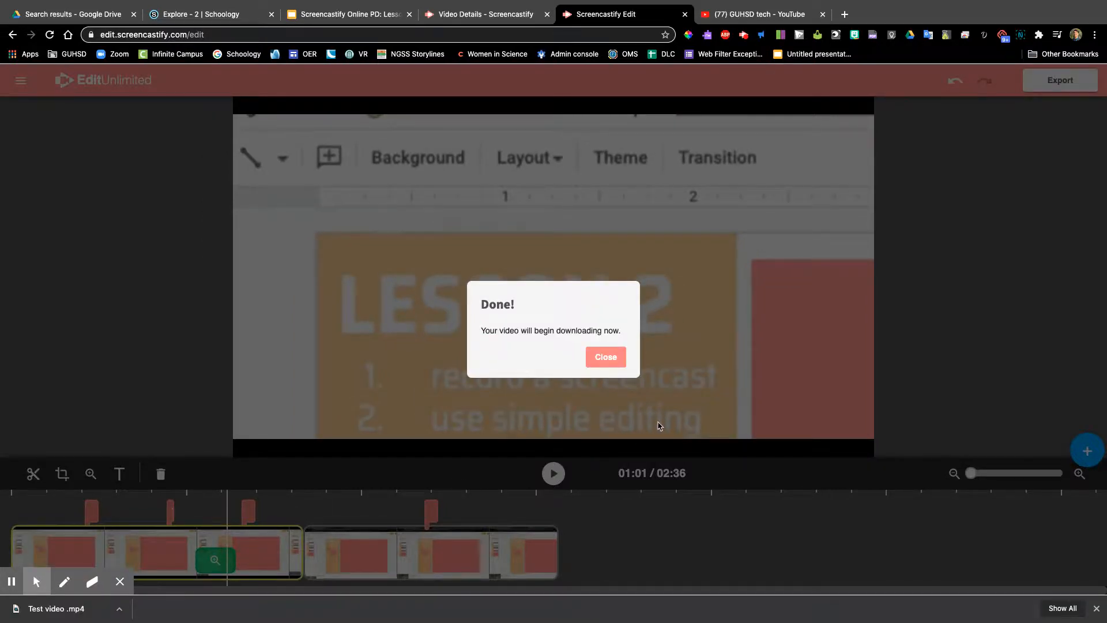
click(606, 357)
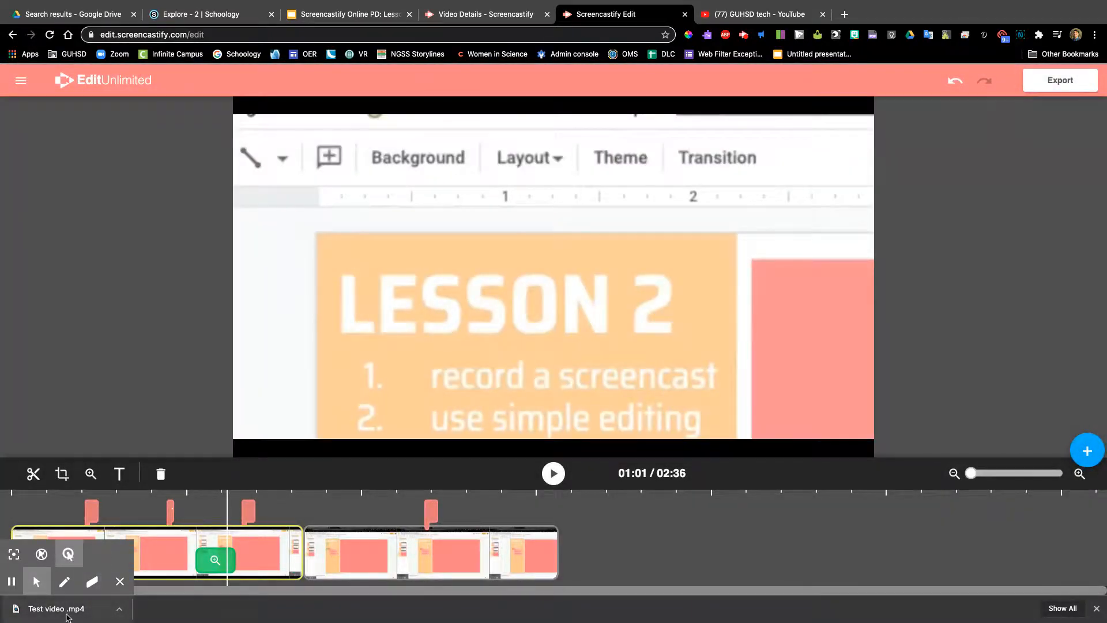
Step: Switch to YouTube and upload "Test video .mp4" from the Downloads folder to the channel
click(727, 16)
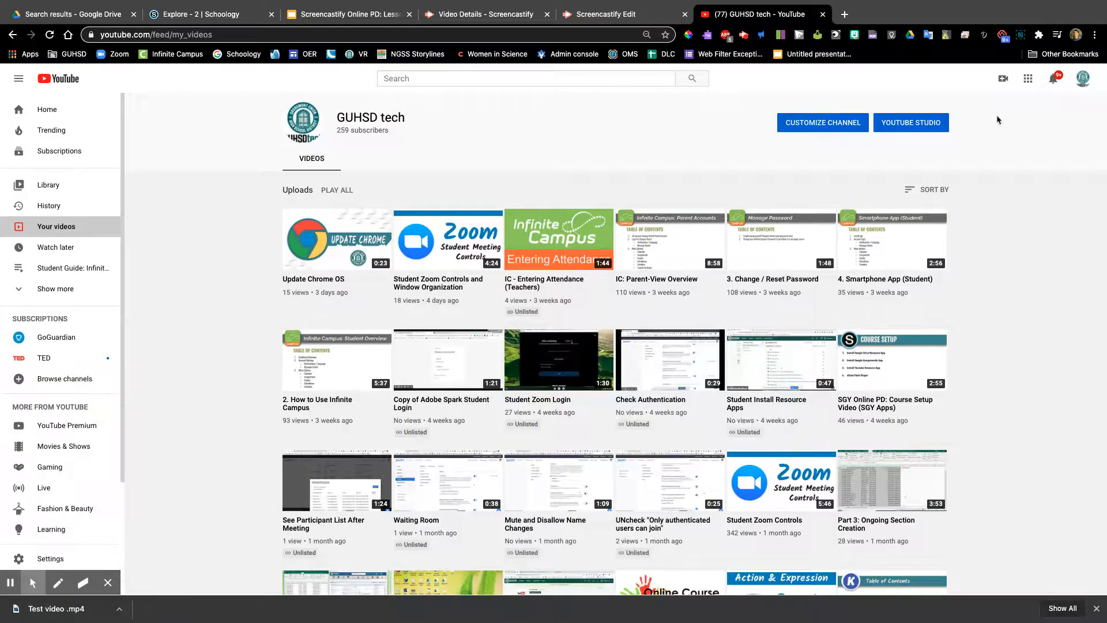
click(1001, 81)
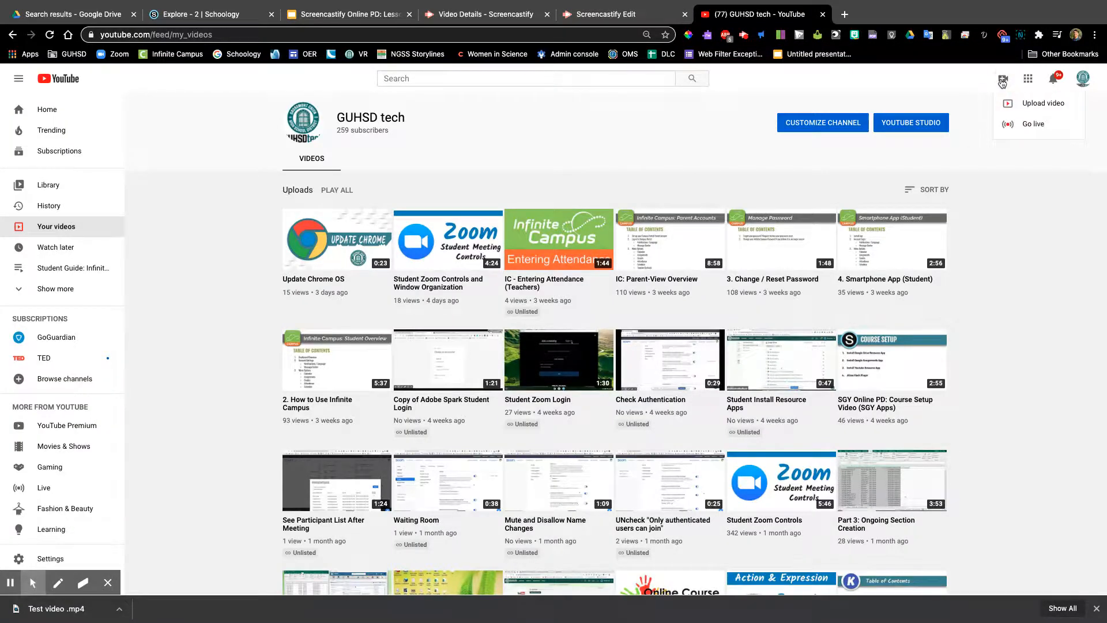
click(1018, 107)
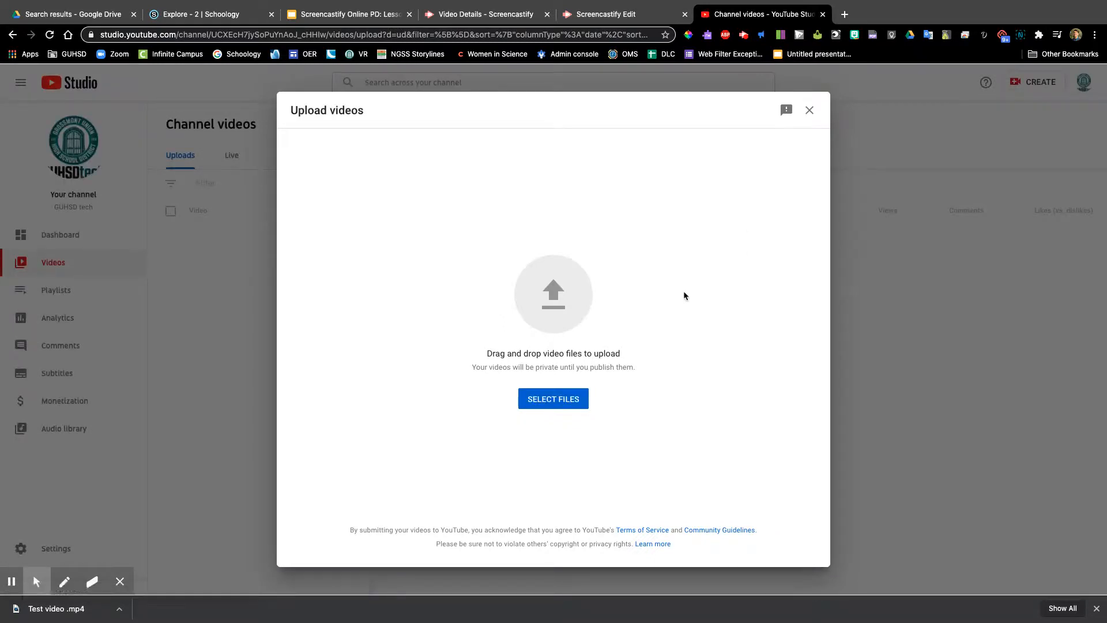
click(549, 407)
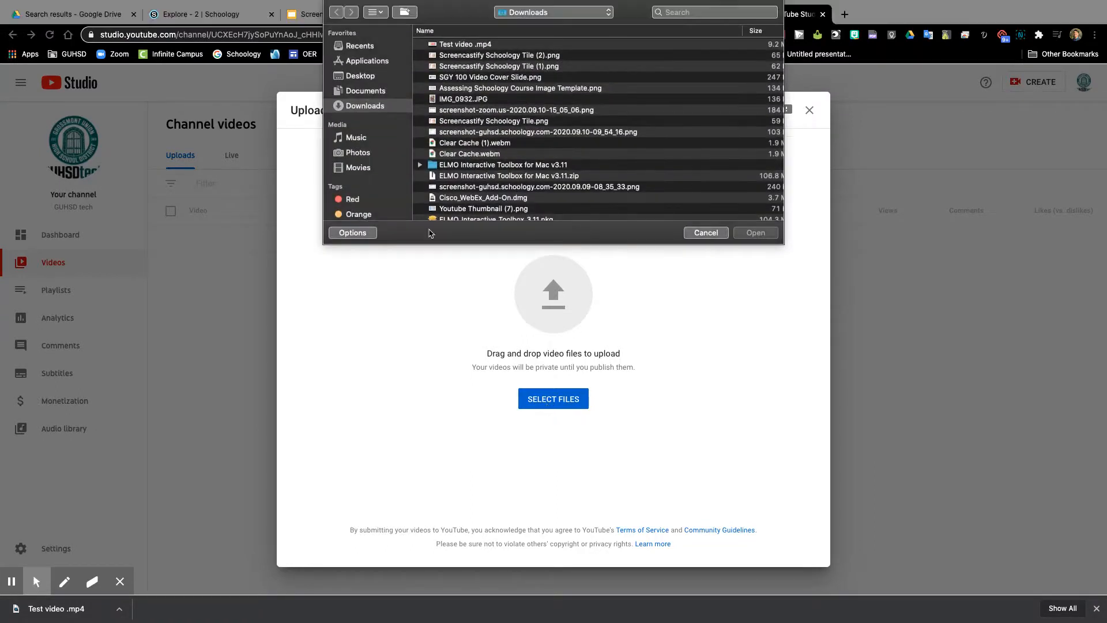
double_click(472, 43)
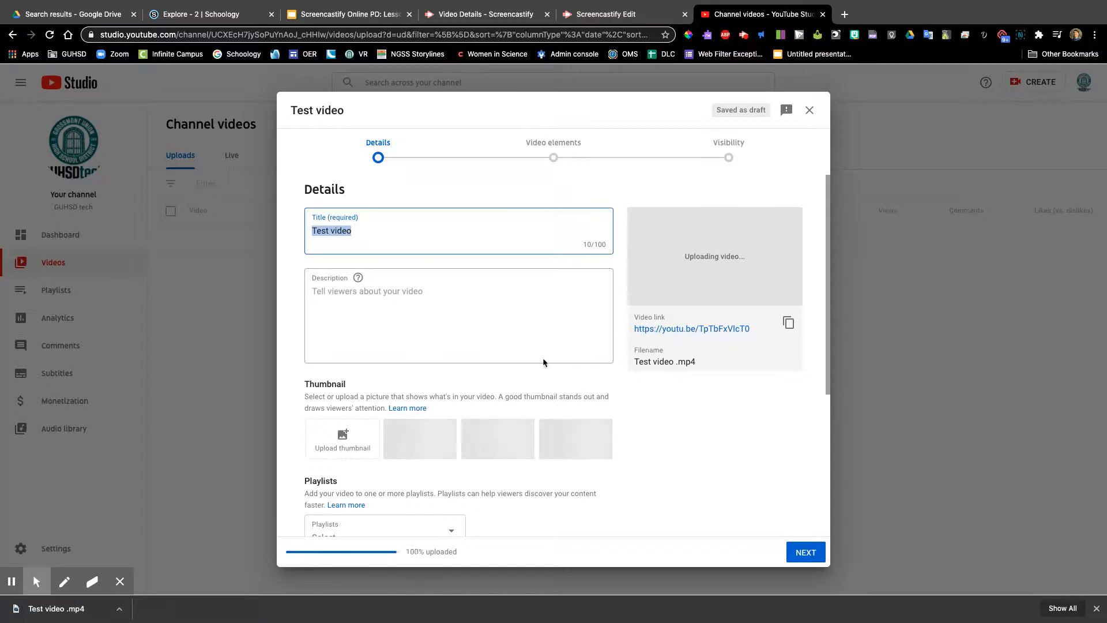
Step: Look through the available playlists without choosing one, mark the video as not made for kids, and complete the upload details
scroll(557, 357, down, 5)
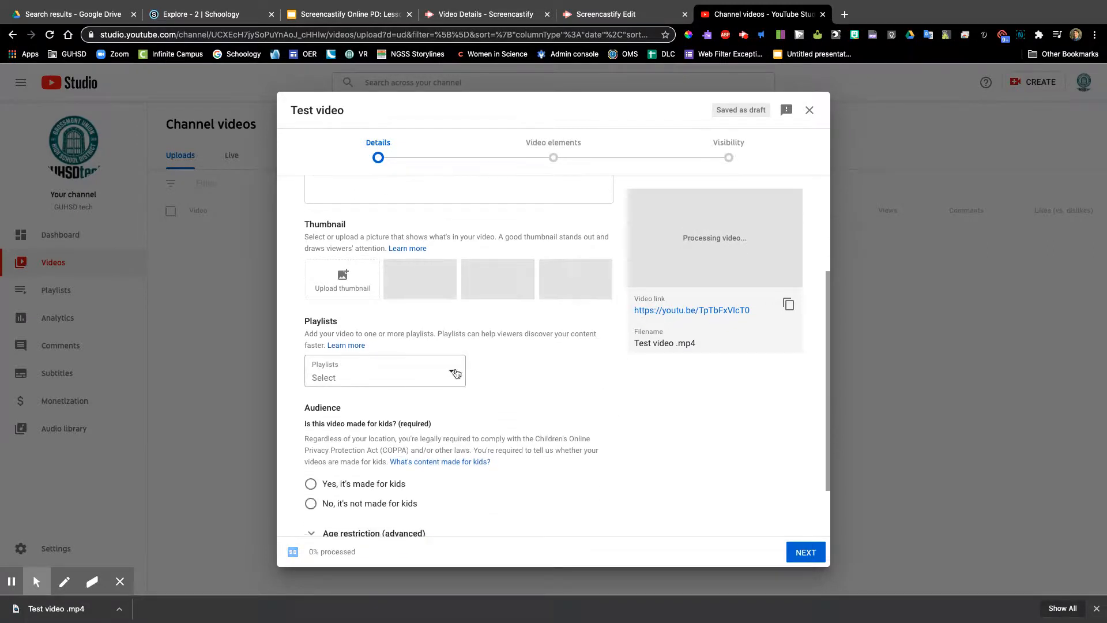
click(452, 371)
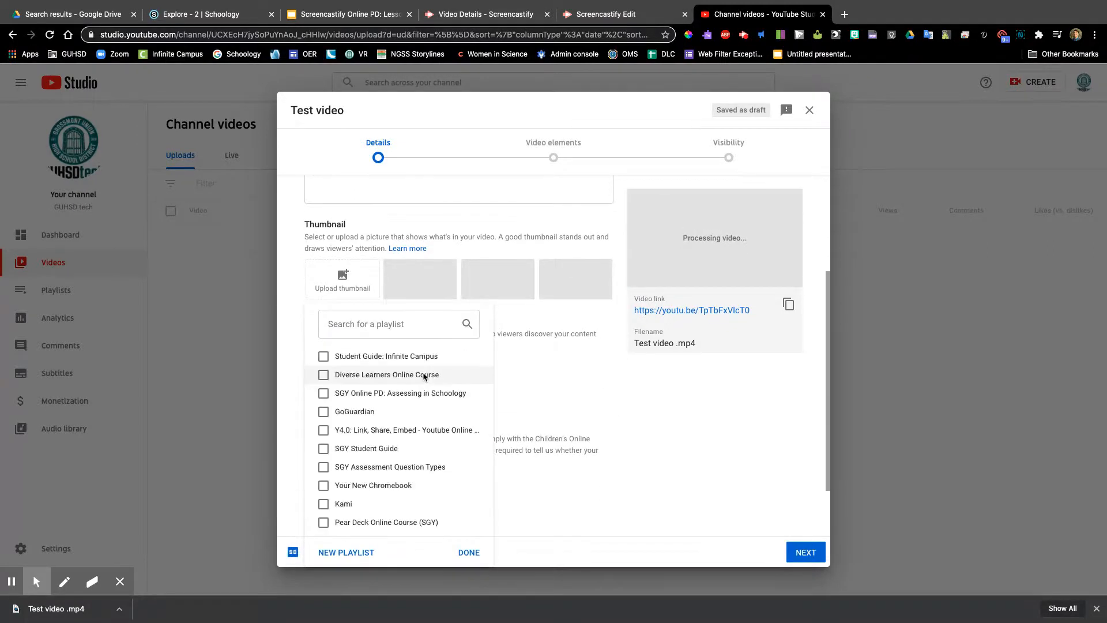
click(499, 382)
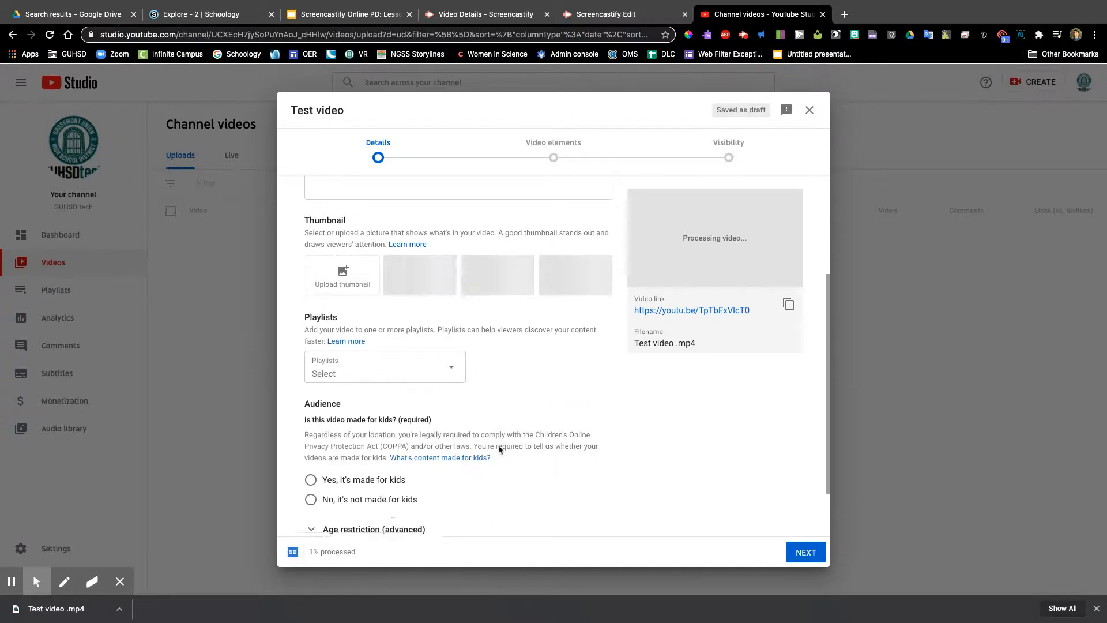
scroll(466, 479, down, 2)
click(311, 429)
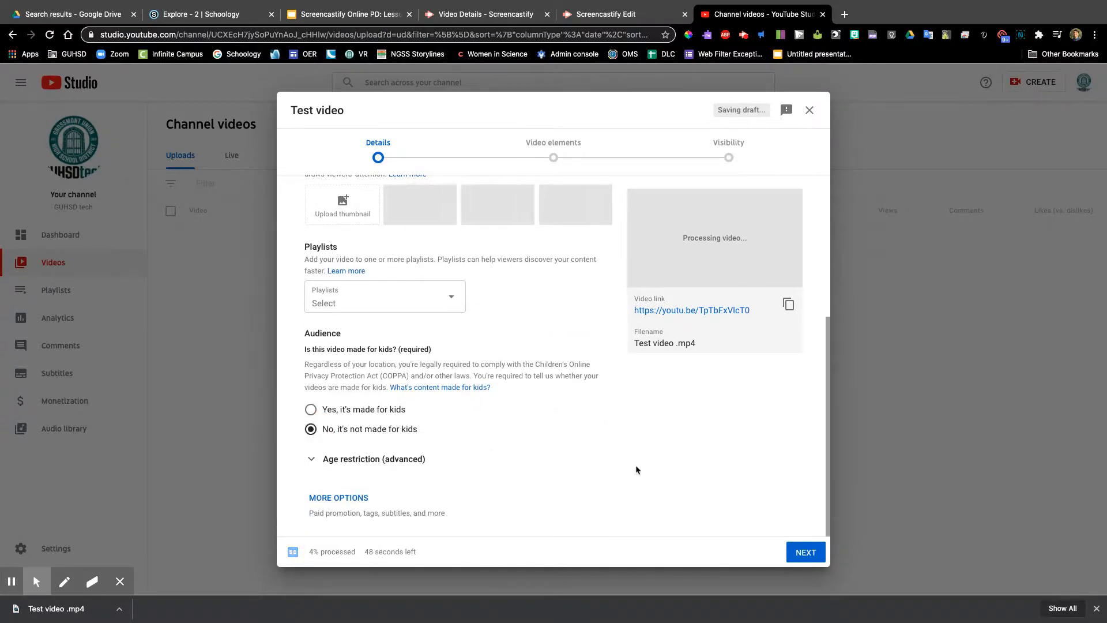
click(805, 552)
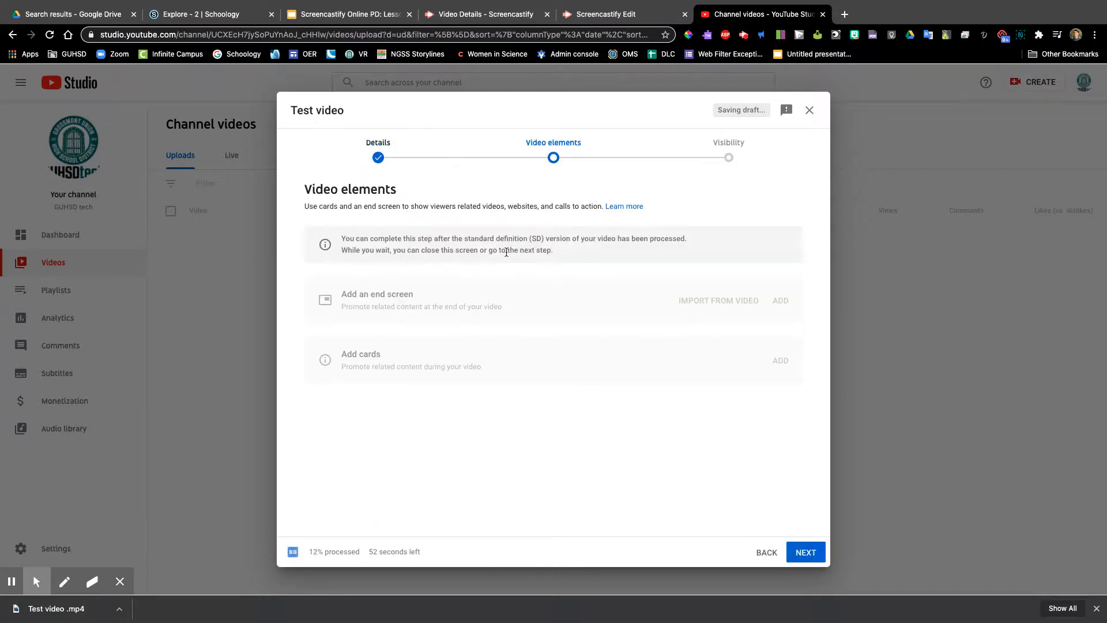
Step: Skip the video elements, publish the video with Public visibility, and close the processing notice
click(810, 549)
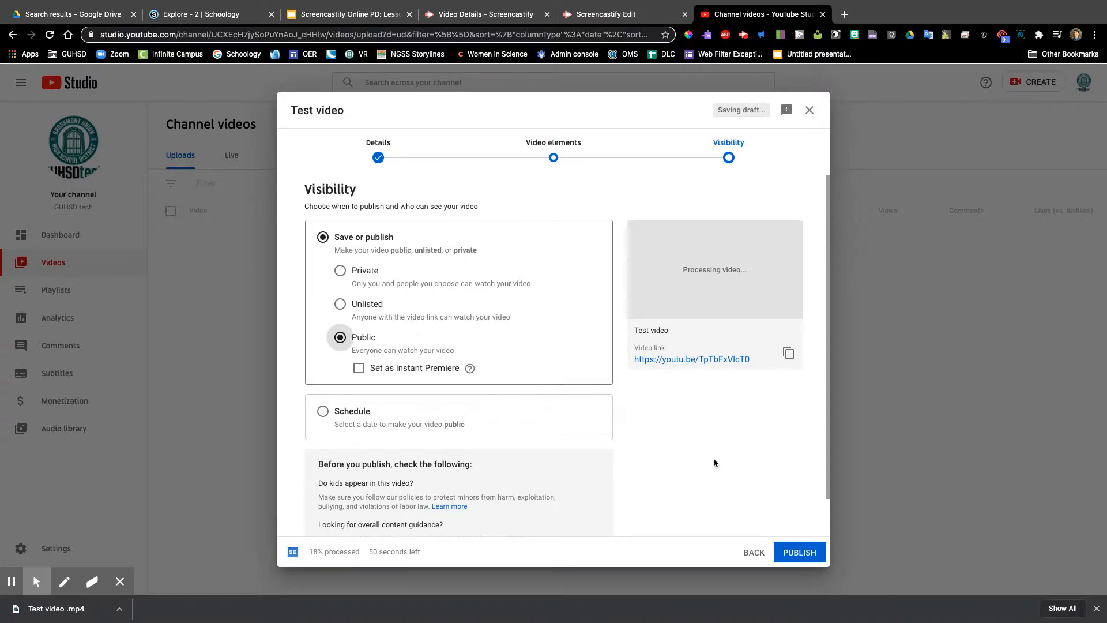
click(805, 550)
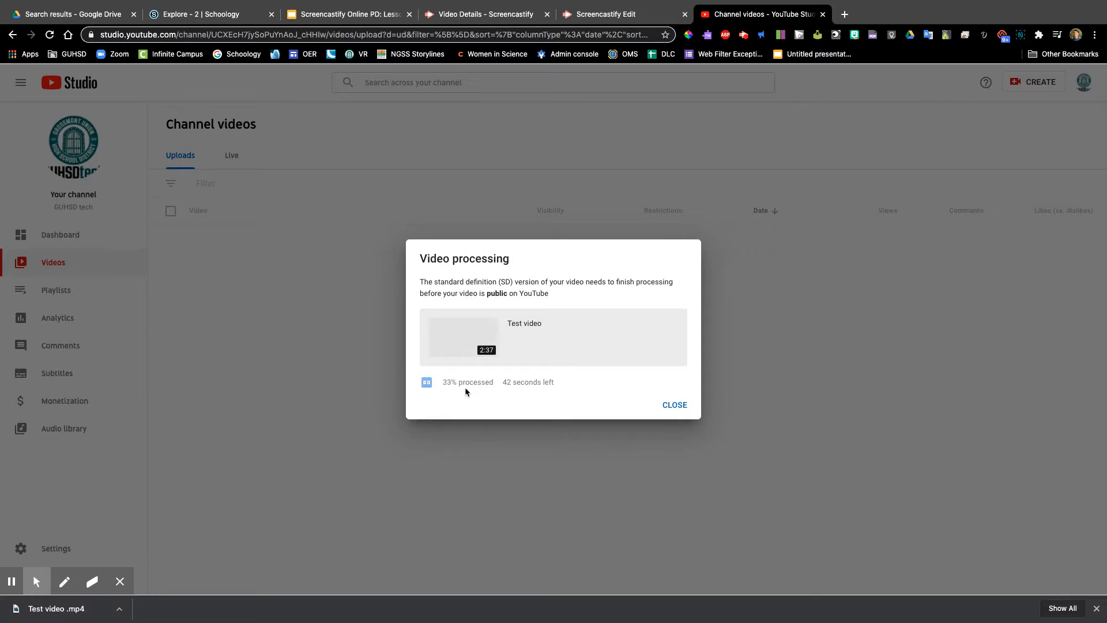
click(675, 407)
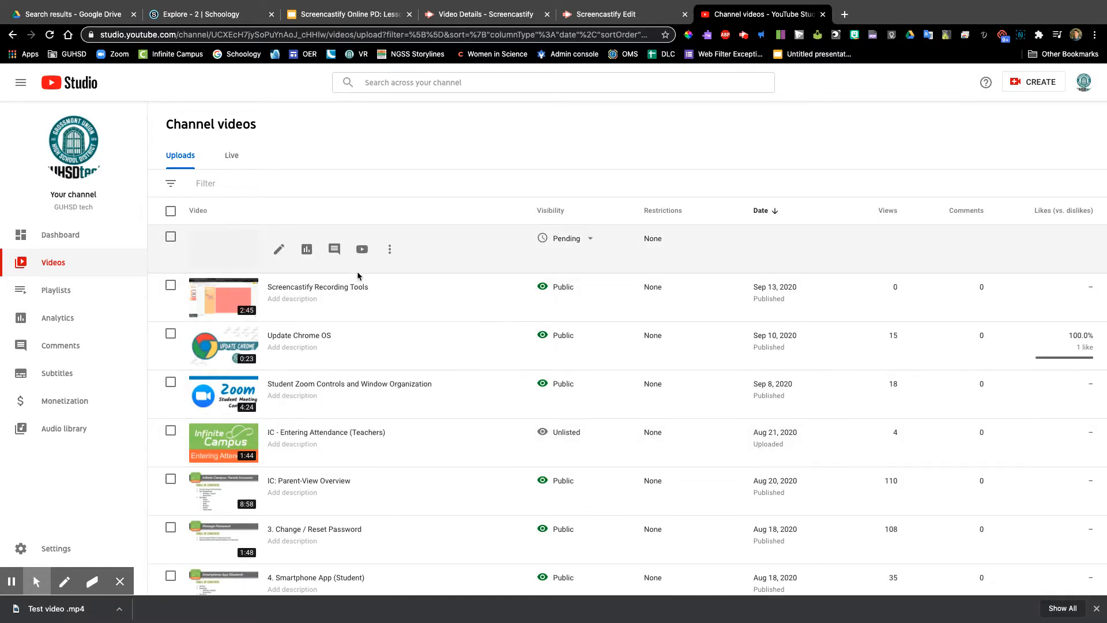
Step: Switch back to the Screencastify editor and open the export options for the edited video
click(615, 15)
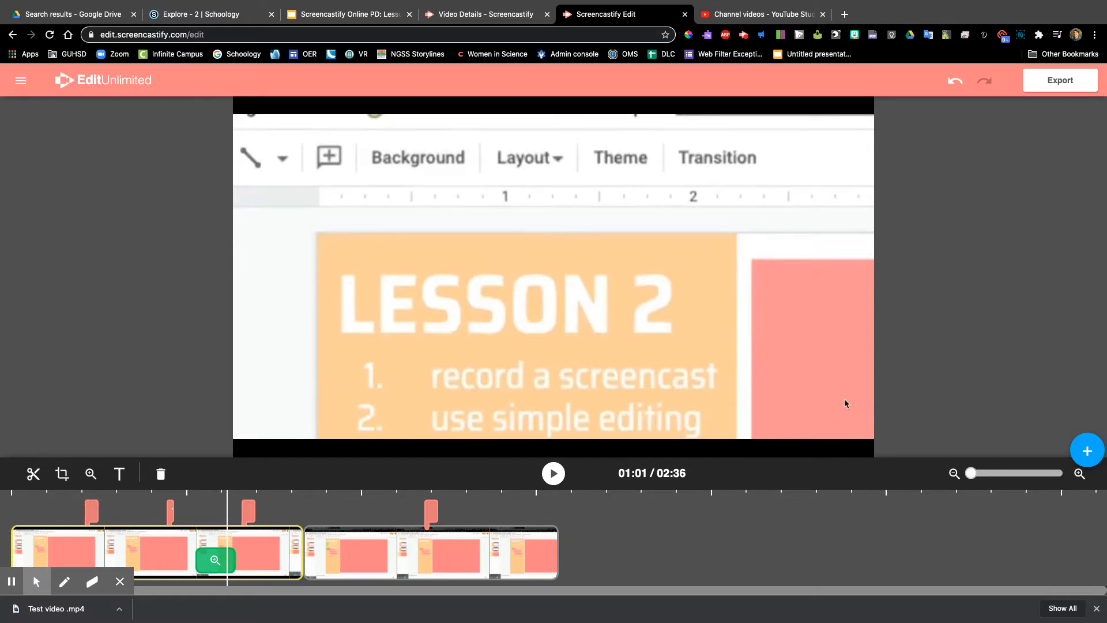
click(1052, 88)
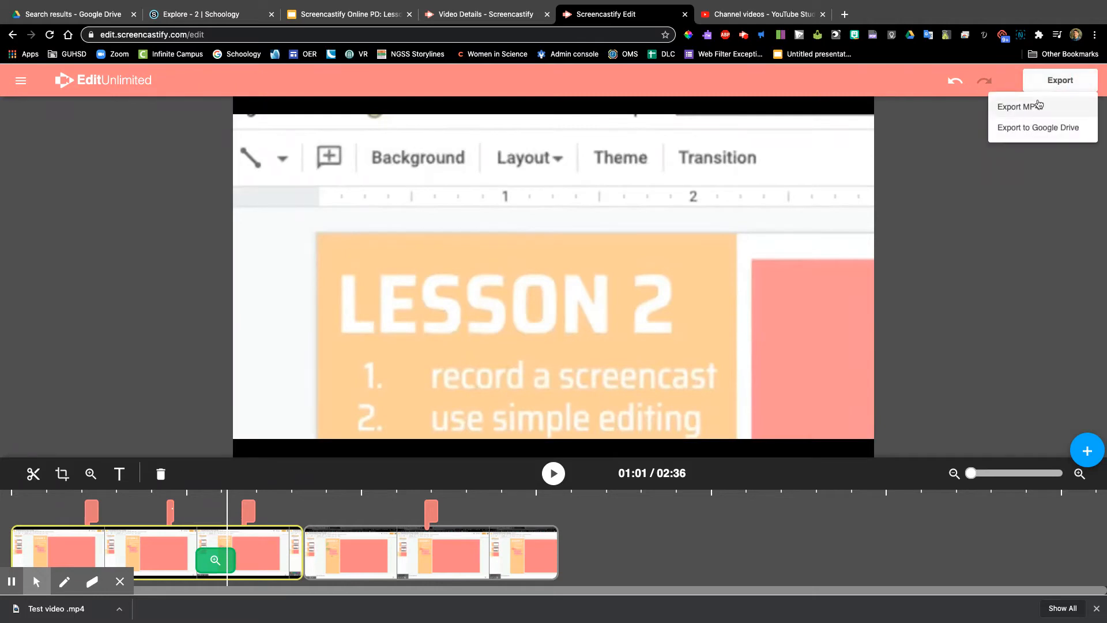